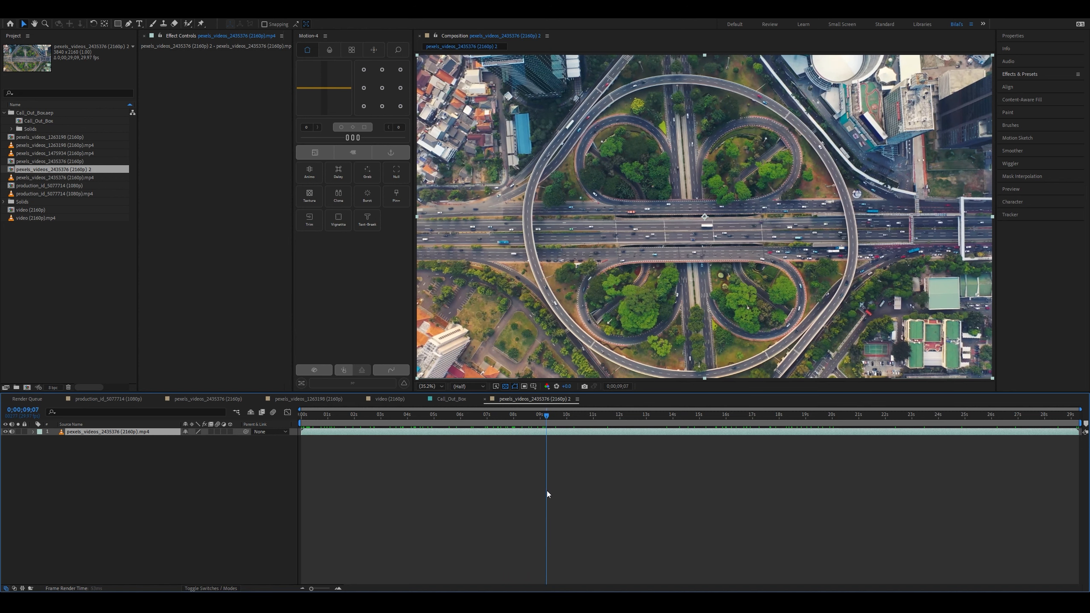
# - Set the work area from 0;00;09;29 to about 15 seconds and trim the composition to it
pyautogui.moveTo(571, 491); pyautogui.dragTo(565, 491)
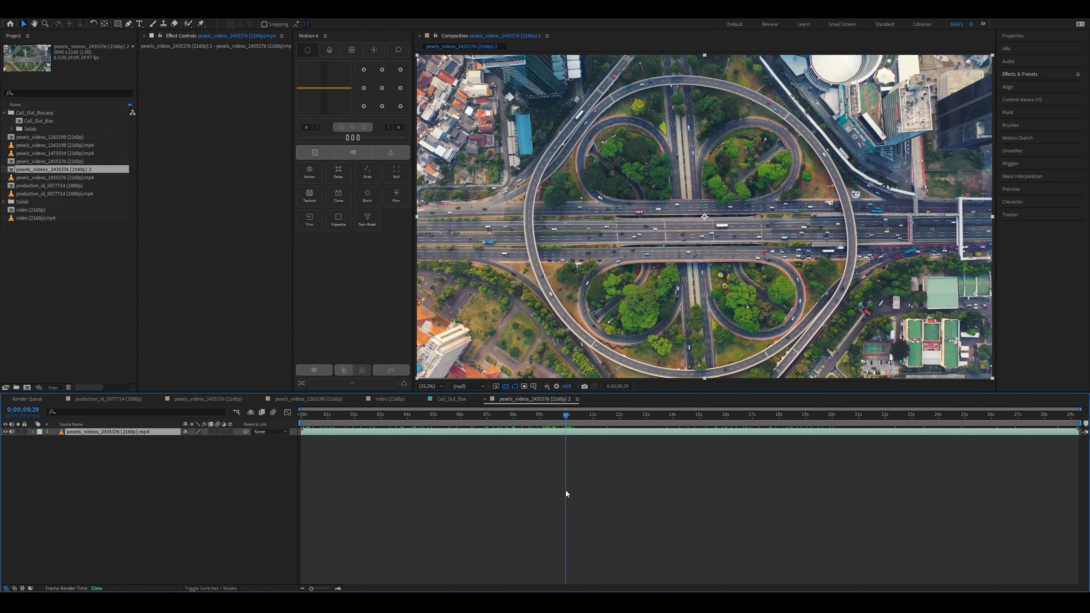
pyautogui.moveTo(305, 432); pyautogui.dragTo(566, 419)
pyautogui.press('b')
pyautogui.rightClick(592, 423)
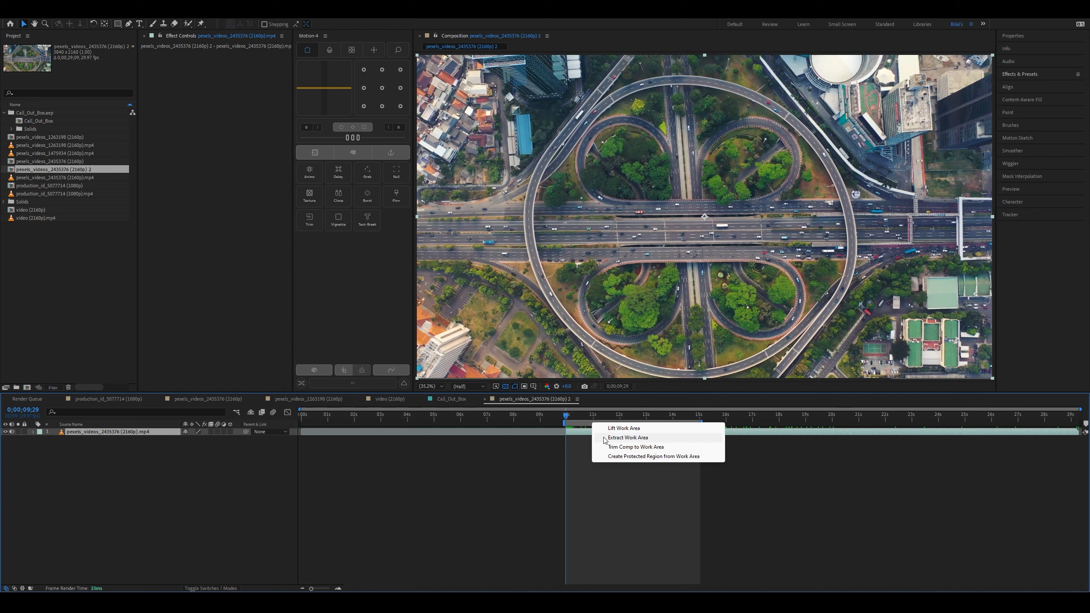
pyautogui.click(606, 447)
pyautogui.moveTo(302, 416); pyautogui.dragTo(294, 496)
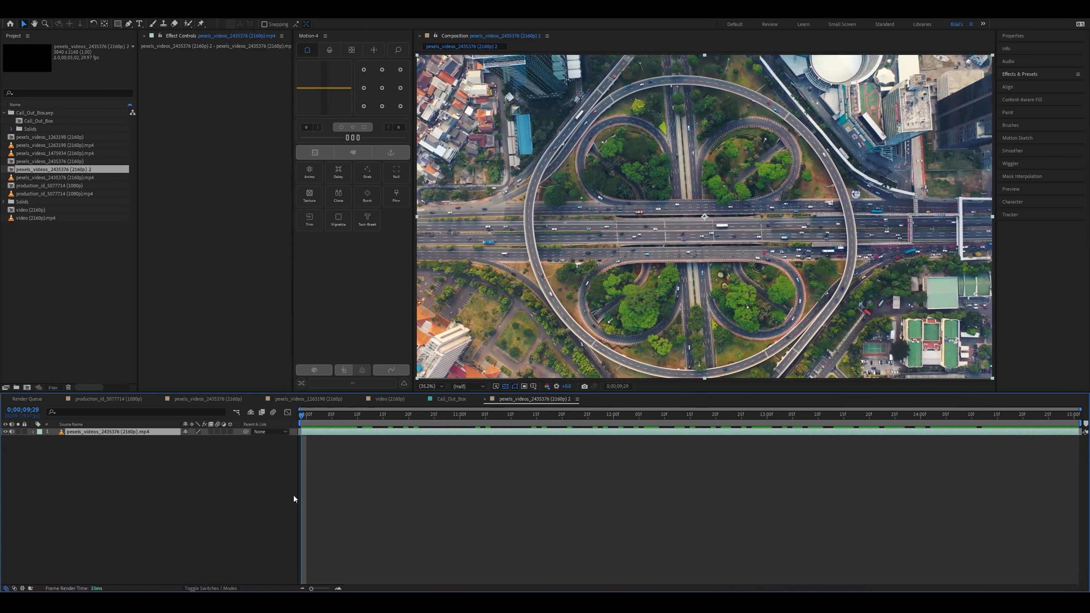
# - Trace the outer curved road on a new shape layer with the Pen tool, from the frame's right edge to its top, and thicken the white stroke
pyautogui.click(129, 447)
pyautogui.click(130, 23)
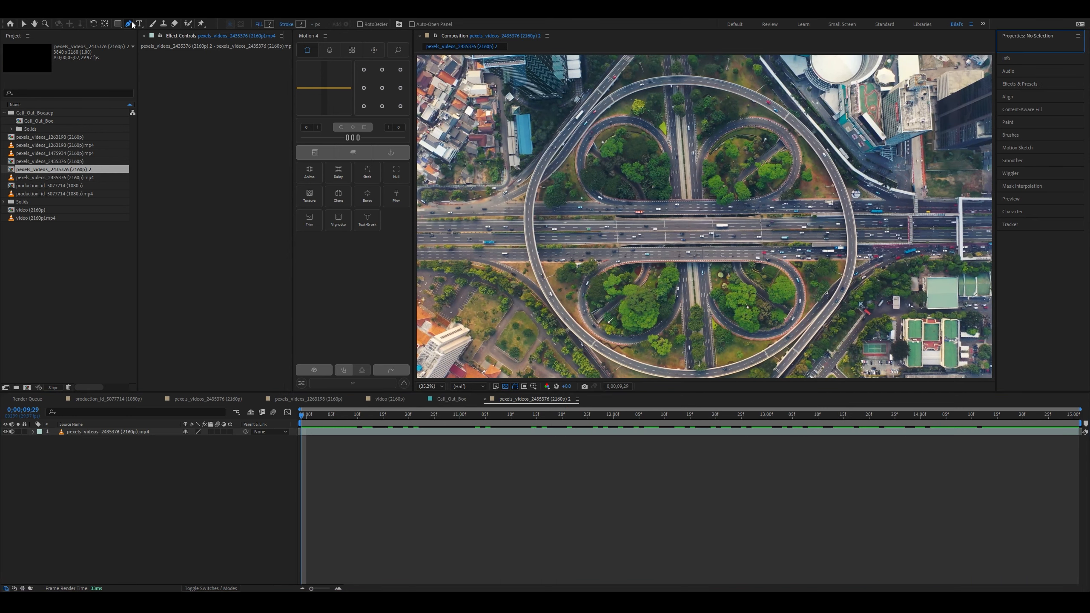
pyautogui.click(993, 248)
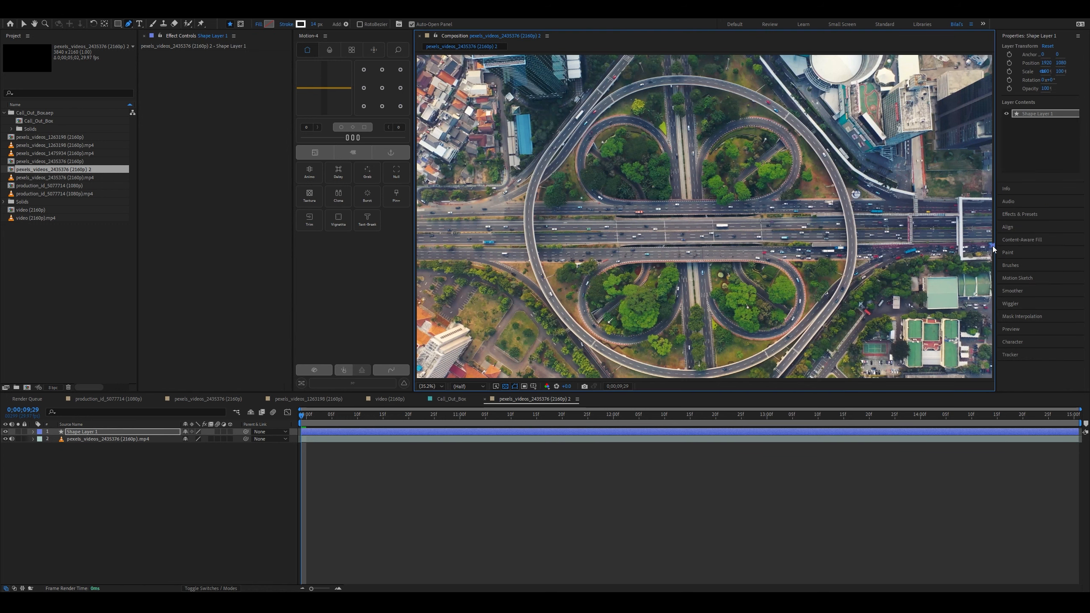
pyautogui.click(890, 257)
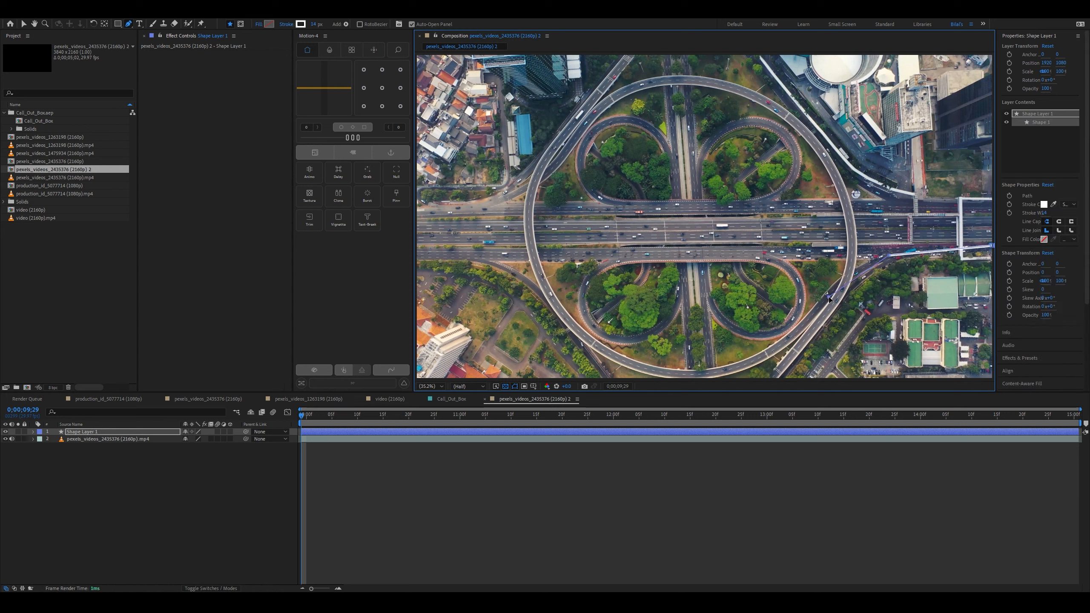
pyautogui.click(785, 343)
pyautogui.click(715, 371)
pyautogui.click(647, 369)
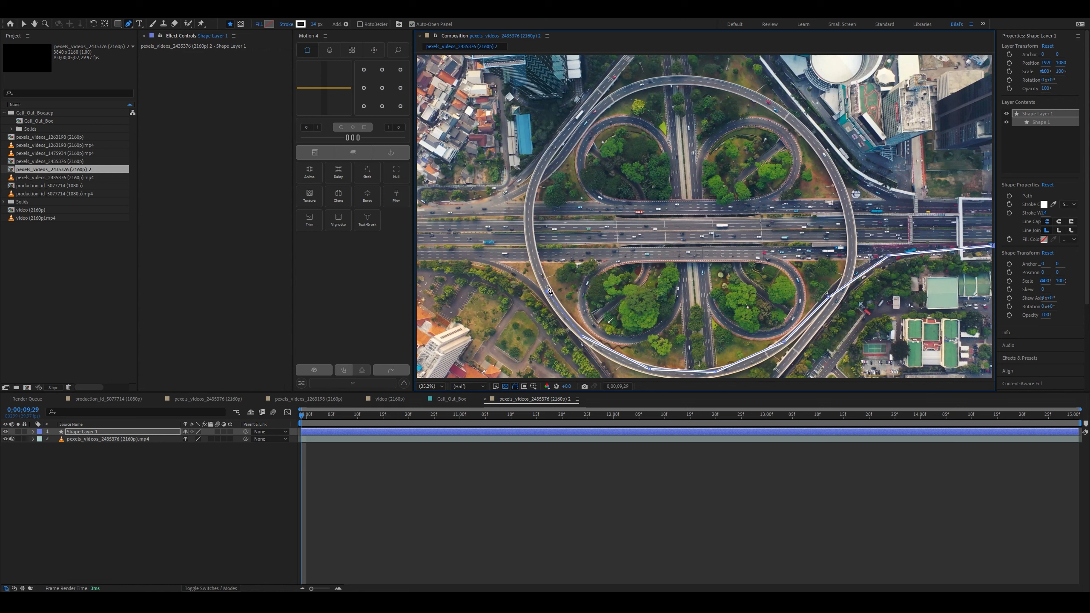
pyautogui.click(540, 172)
pyautogui.click(569, 130)
pyautogui.click(598, 97)
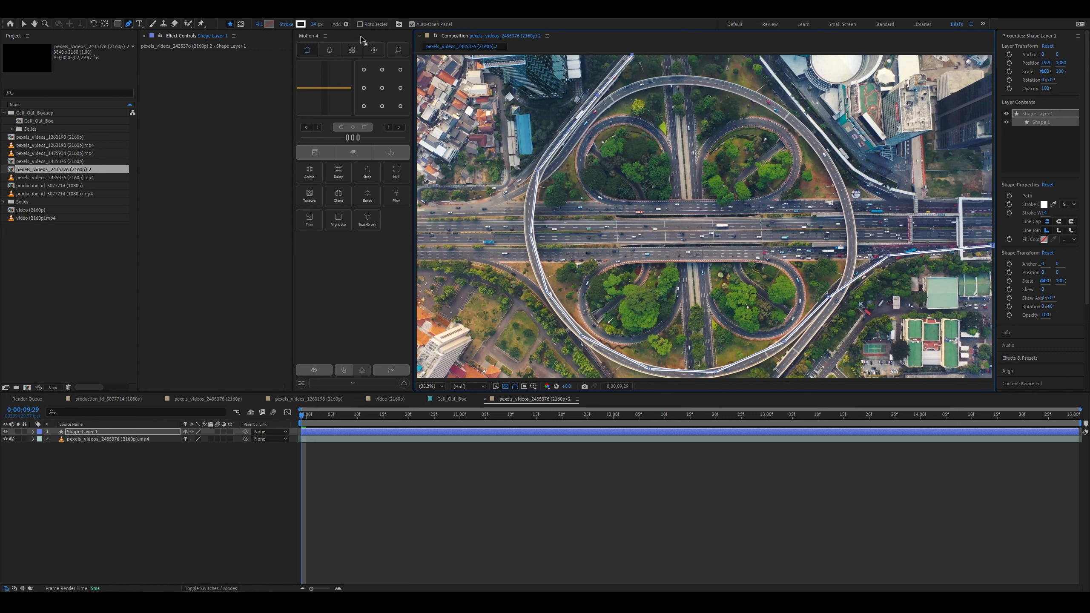
pyautogui.moveTo(313, 27); pyautogui.dragTo(323, 25)
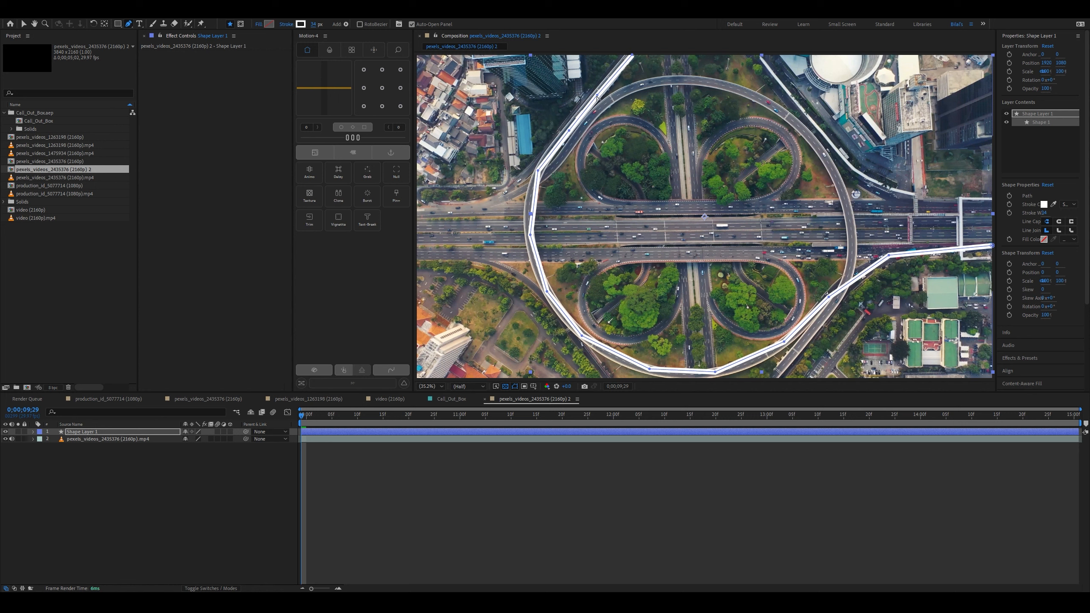
# - Convert the road path's corner points to smooth vertices so the line follows the curve
pyautogui.click(597, 98)
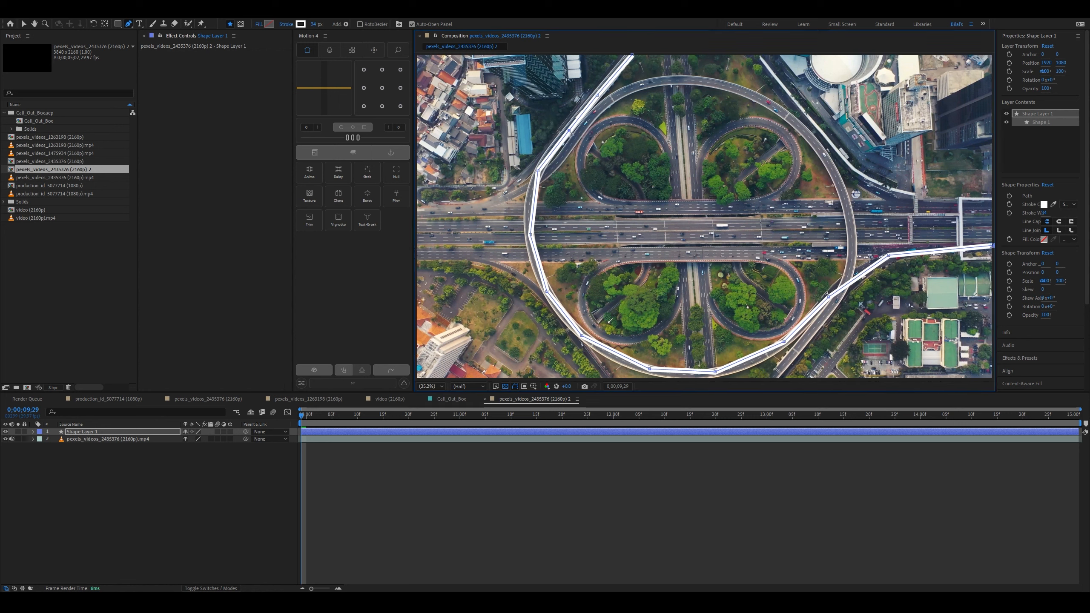
pyautogui.keyDown('alt'); pyautogui.click(539, 172); pyautogui.keyUp('alt')
pyautogui.keyDown('alt'); pyautogui.click(531, 237); pyautogui.keyUp('alt')
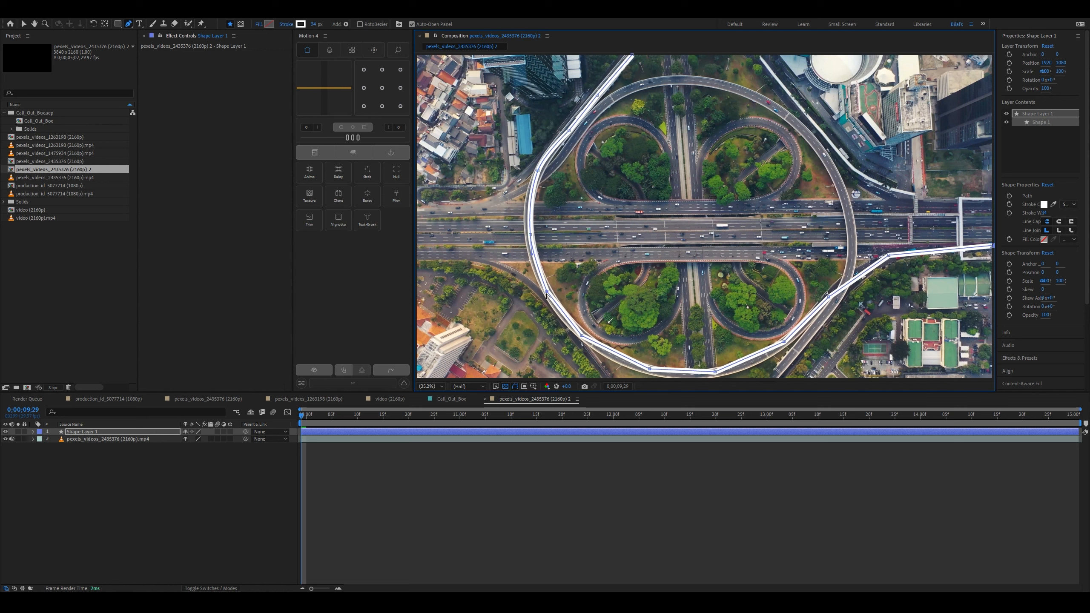
pyautogui.keyDown('alt'); pyautogui.click(548, 294); pyautogui.keyUp('alt')
pyautogui.keyDown('alt'); pyautogui.click(582, 338); pyautogui.keyUp('alt')
pyautogui.keyDown('alt'); pyautogui.click(651, 370); pyautogui.keyUp('alt')
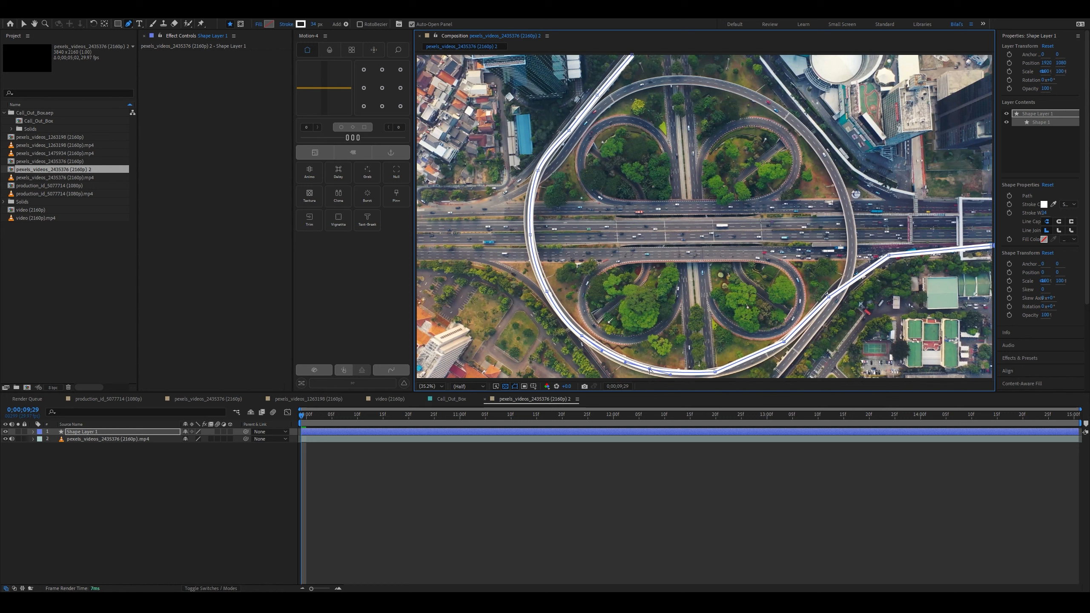
pyautogui.keyDown('alt'); pyautogui.click(716, 373); pyautogui.keyUp('alt')
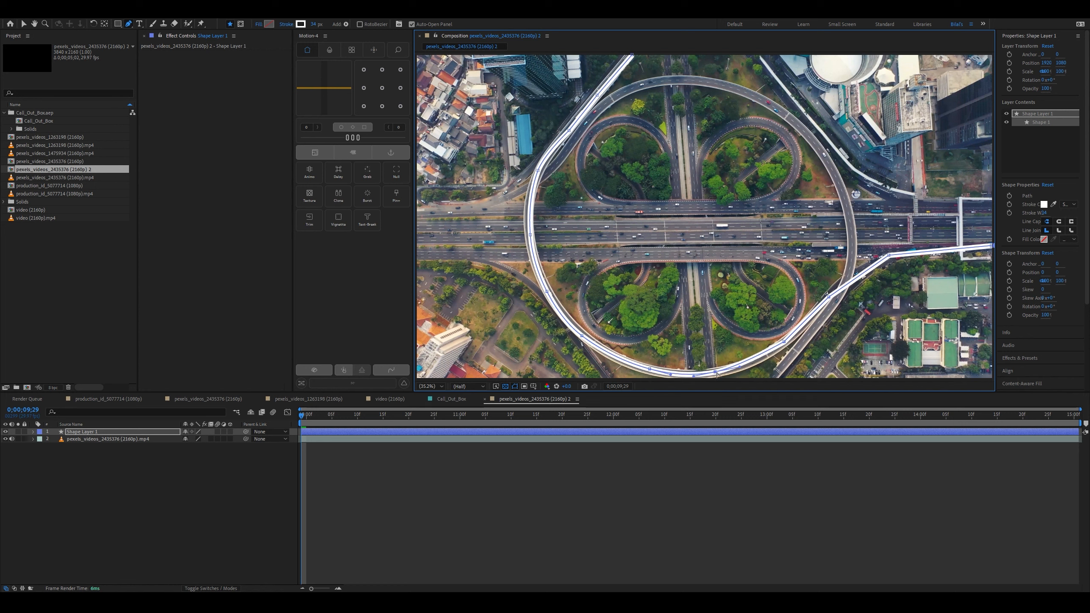
pyautogui.keyDown('alt'); pyautogui.click(784, 343); pyautogui.keyUp('alt')
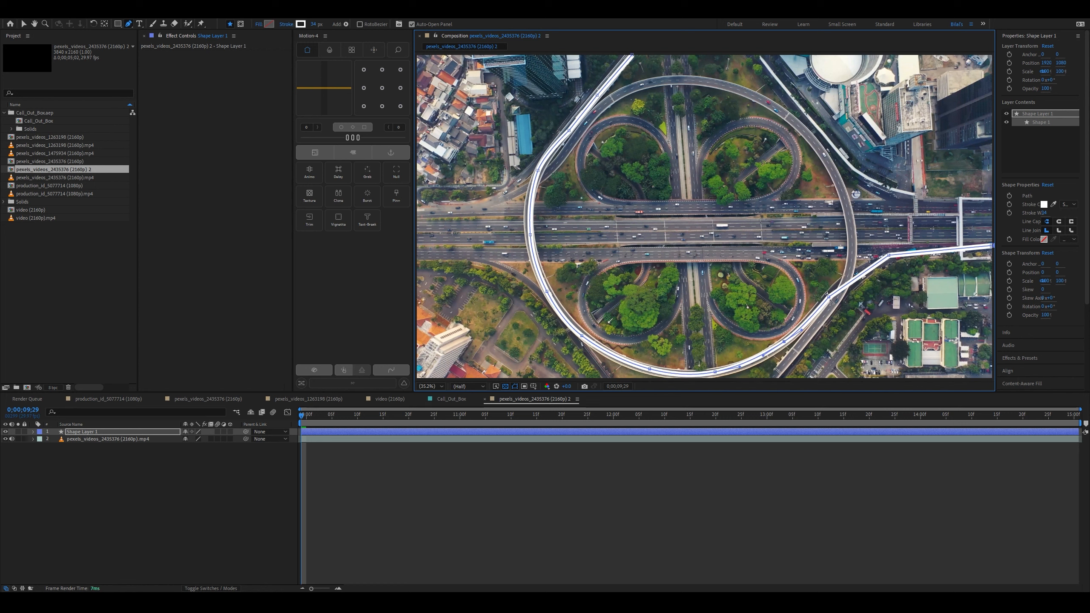
pyautogui.keyDown('alt'); pyautogui.click(829, 297); pyautogui.keyUp('alt')
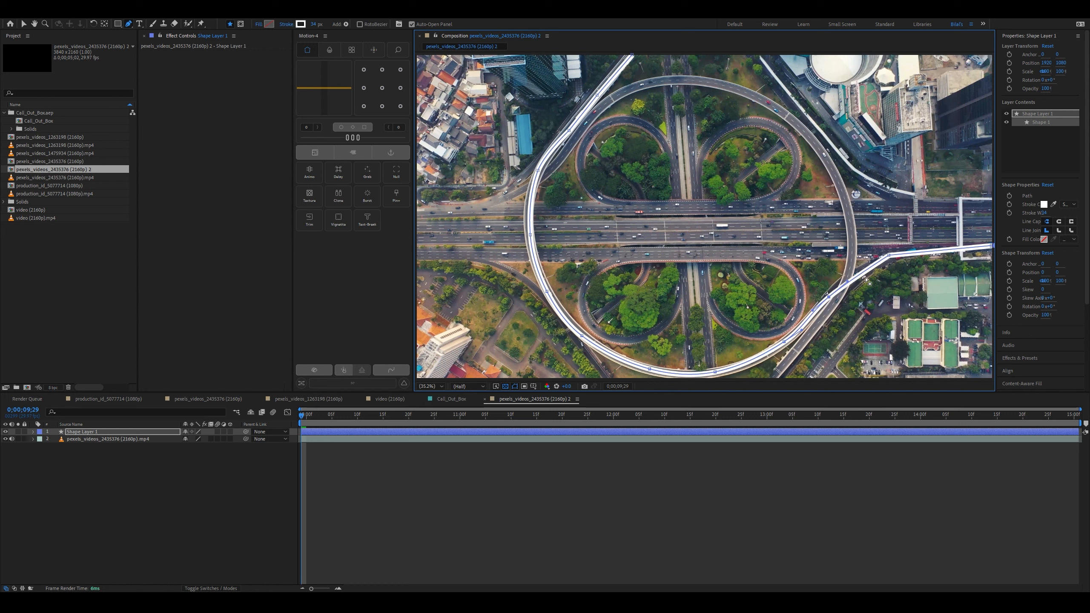
pyautogui.keyDown('alt'); pyautogui.click(889, 257); pyautogui.keyUp('alt')
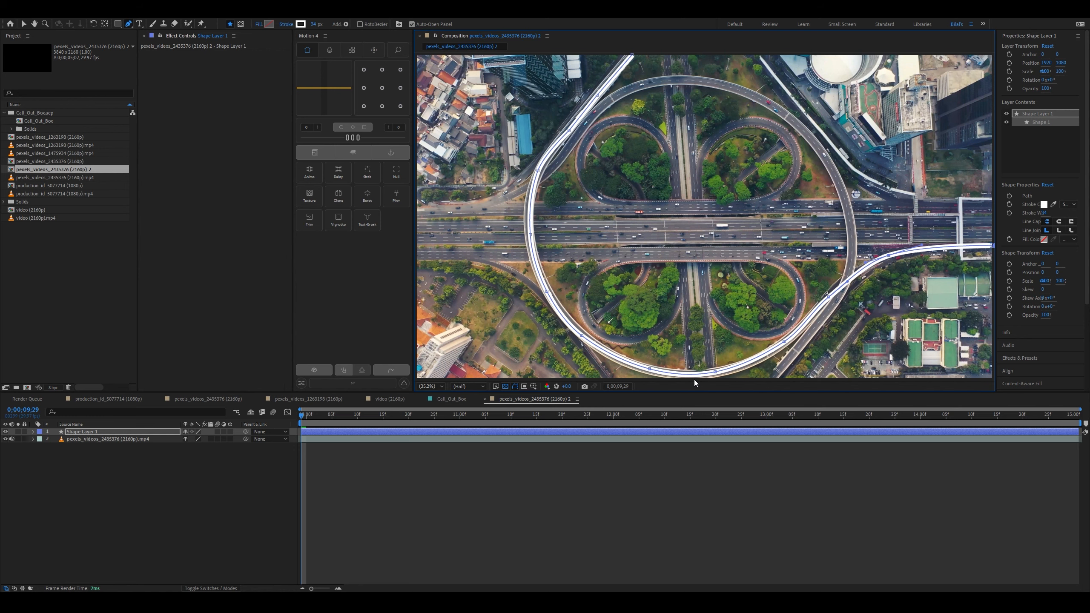
pyautogui.moveTo(304, 417); pyautogui.dragTo(240, 534)
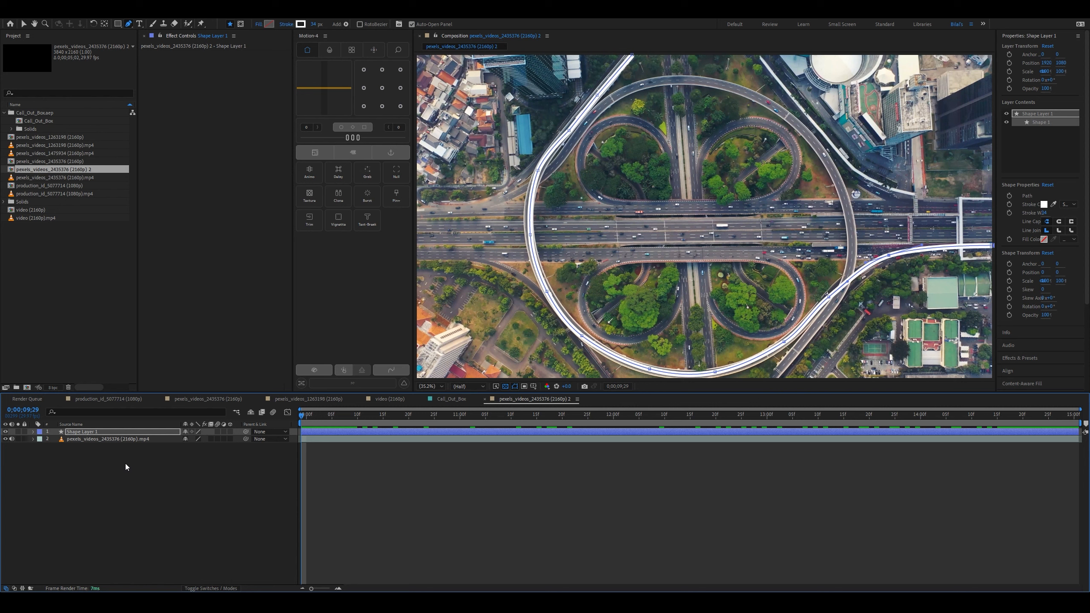
pyautogui.click(121, 440)
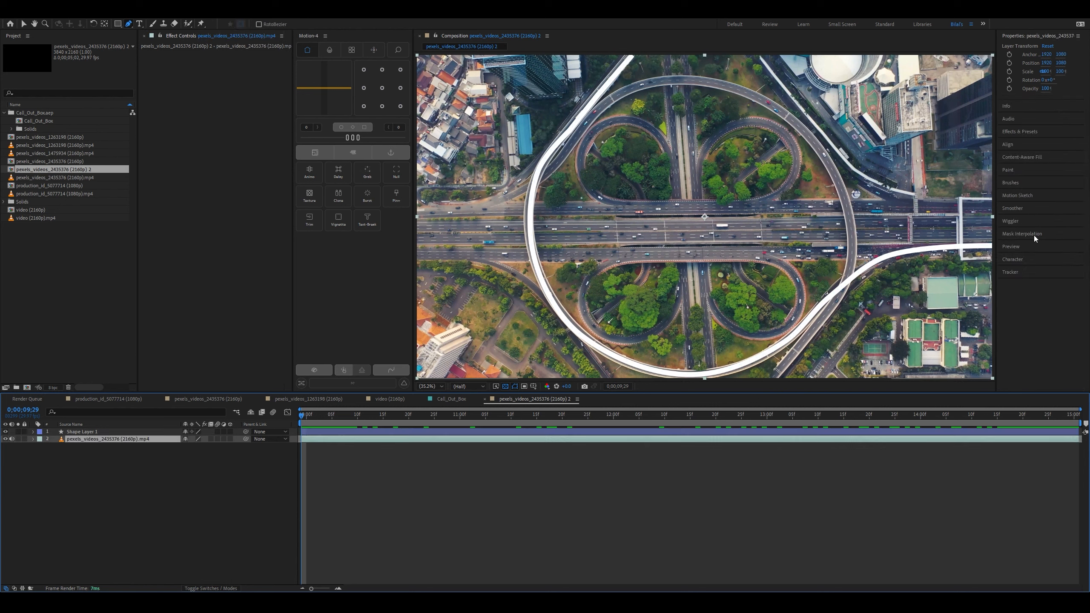
pyautogui.click(1013, 271)
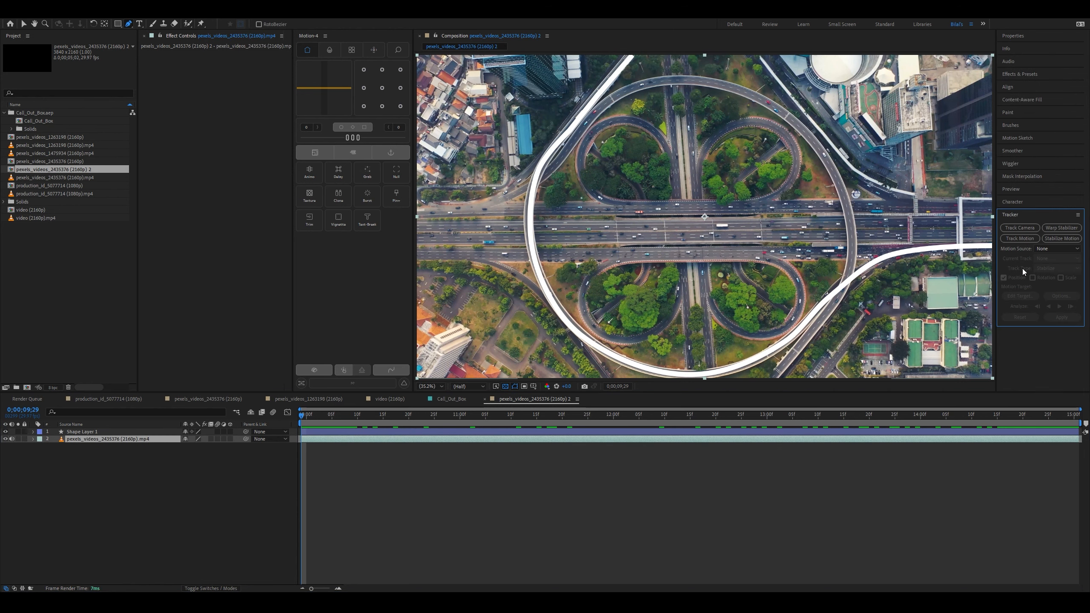
pyautogui.click(1019, 228)
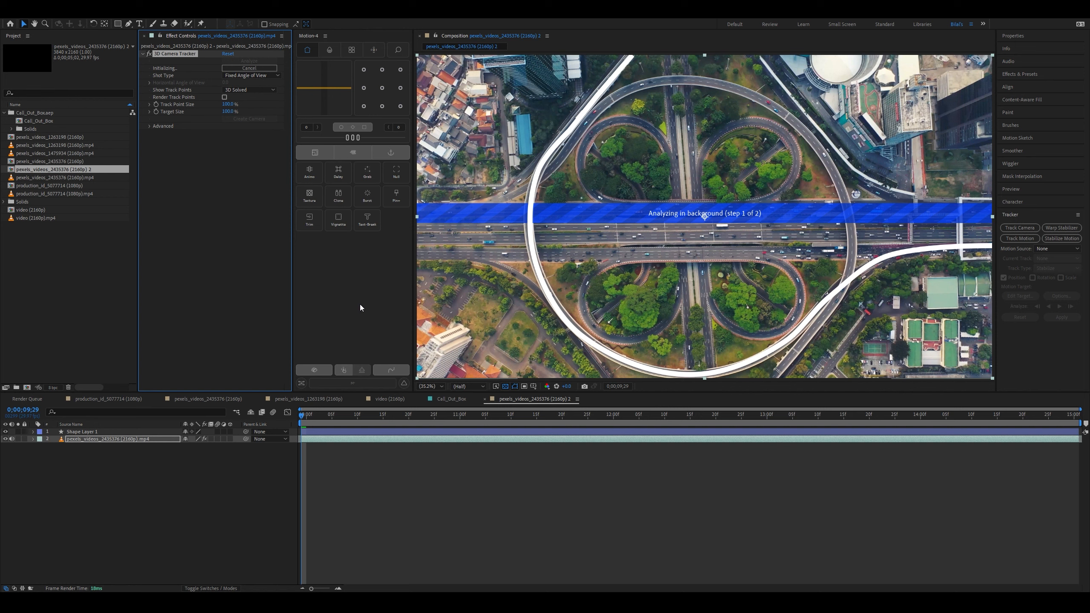
pyautogui.hotkey('ctrl', 'z')
# - Apply the Mocha AE effect to the aerial footage layer and launch Mocha, postponing the registration
pyautogui.hotkey('ctrl', 'space')
pyautogui.write('moc')
pyautogui.press('Return')
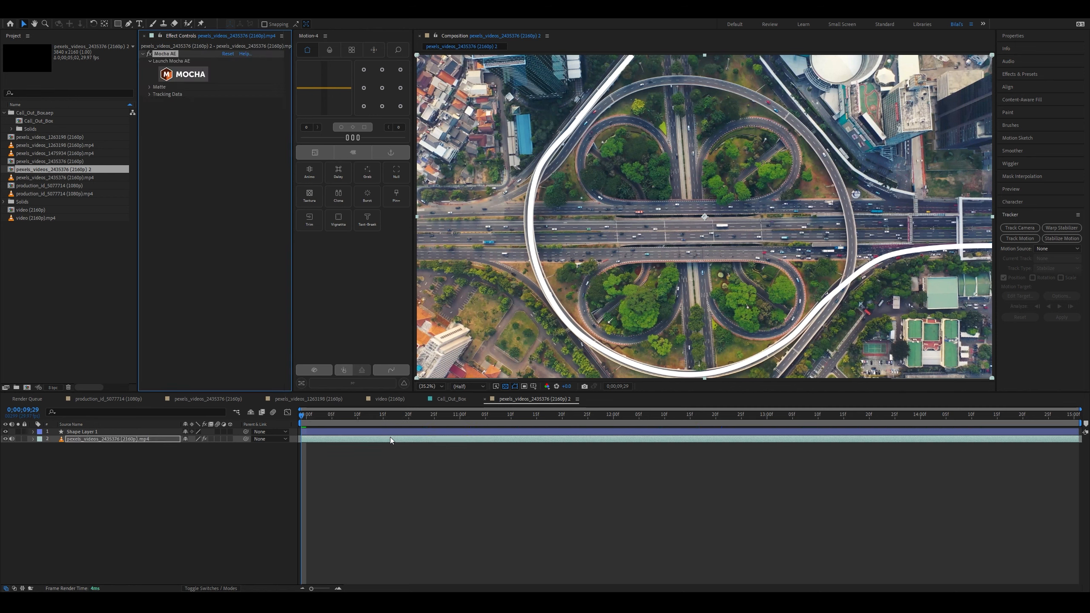
pyautogui.click(190, 74)
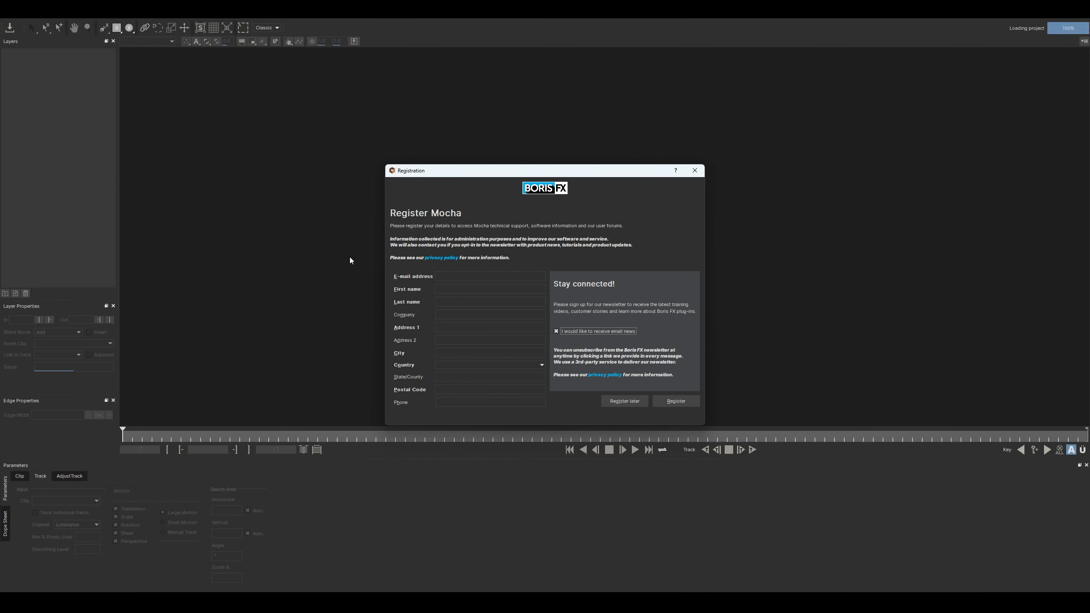
pyautogui.click(626, 402)
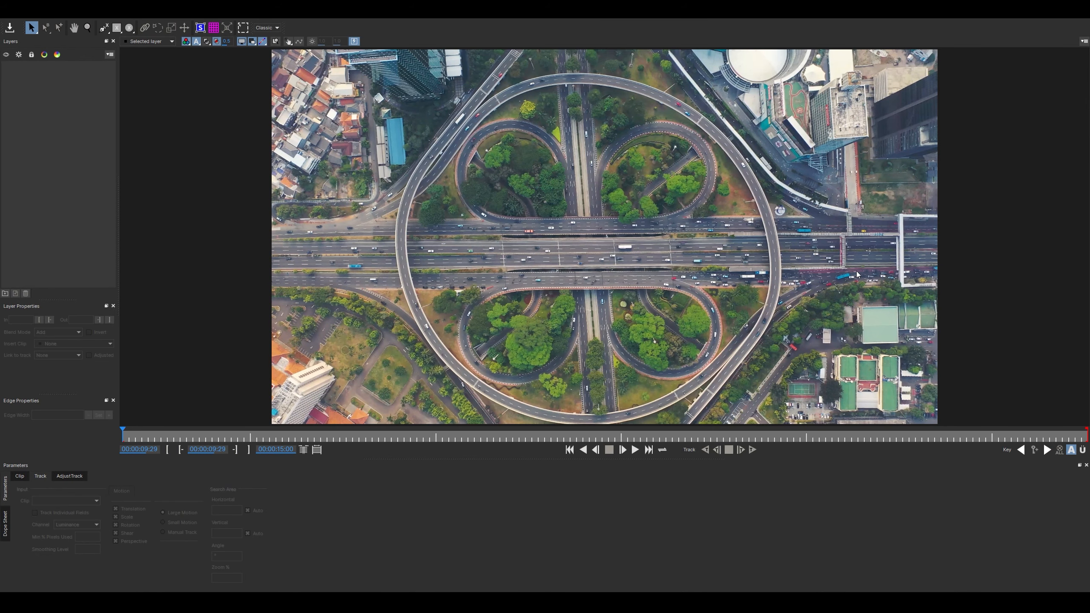
# - Draw a four-point spline around the central highway section and track it forward through the clip
pyautogui.click(106, 31)
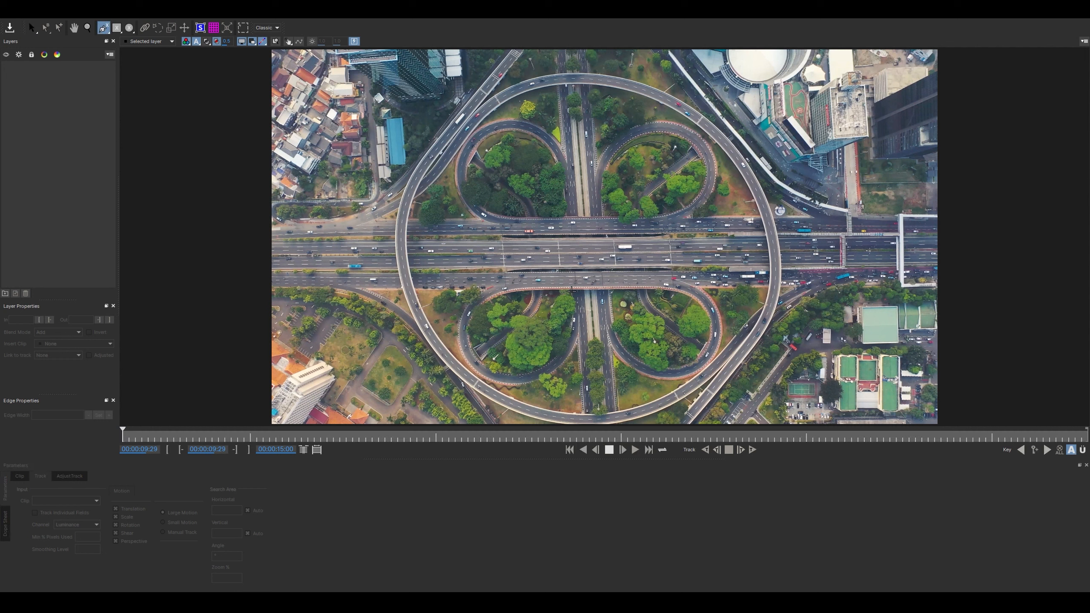
pyautogui.click(516, 293)
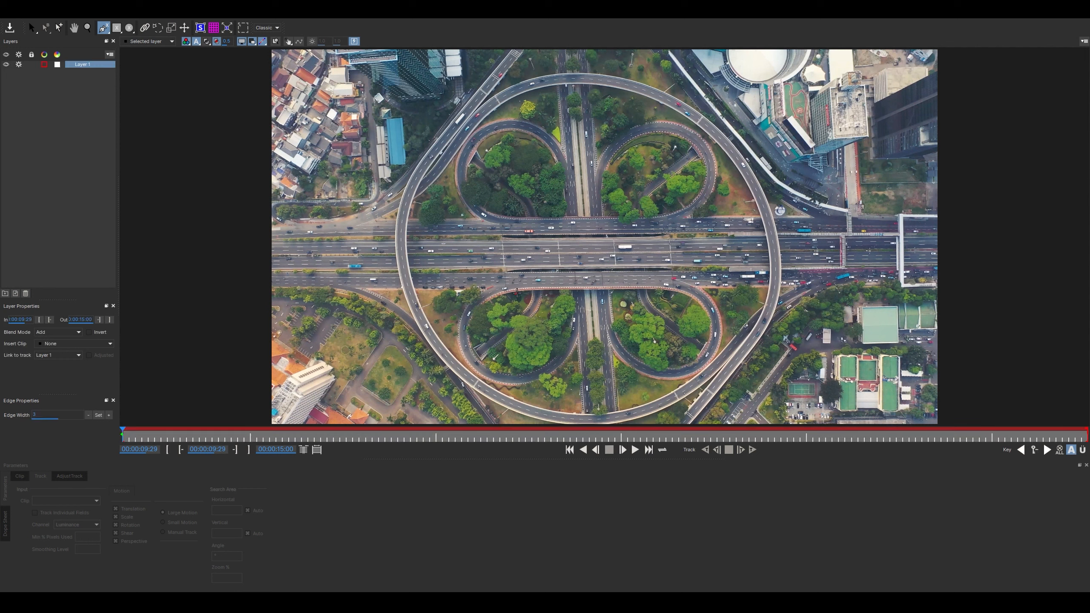
pyautogui.click(671, 289)
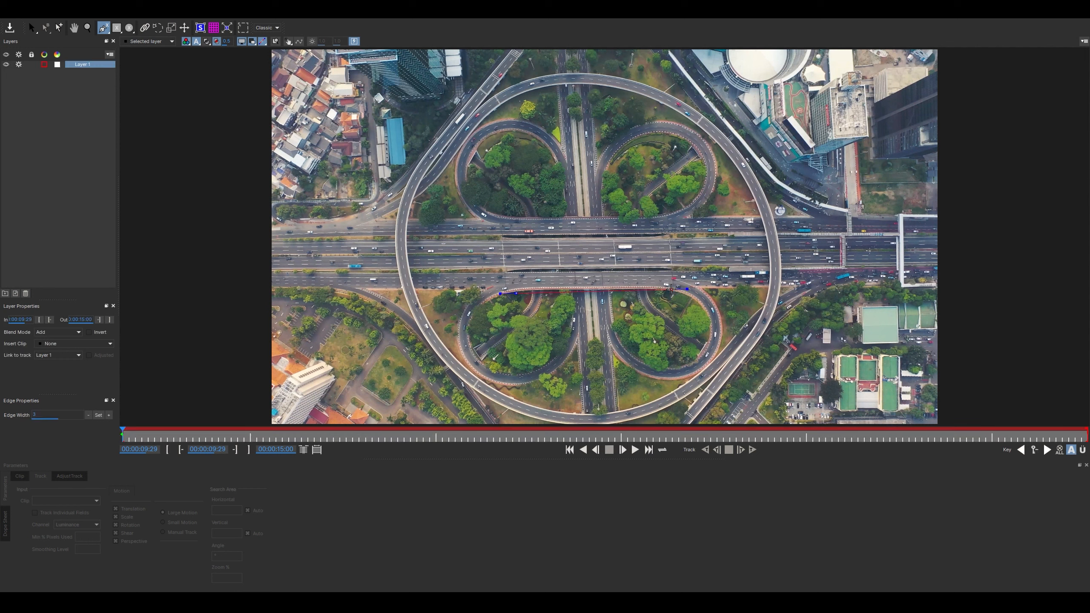
pyautogui.click(661, 213)
pyautogui.click(515, 213)
pyautogui.rightClick(513, 213)
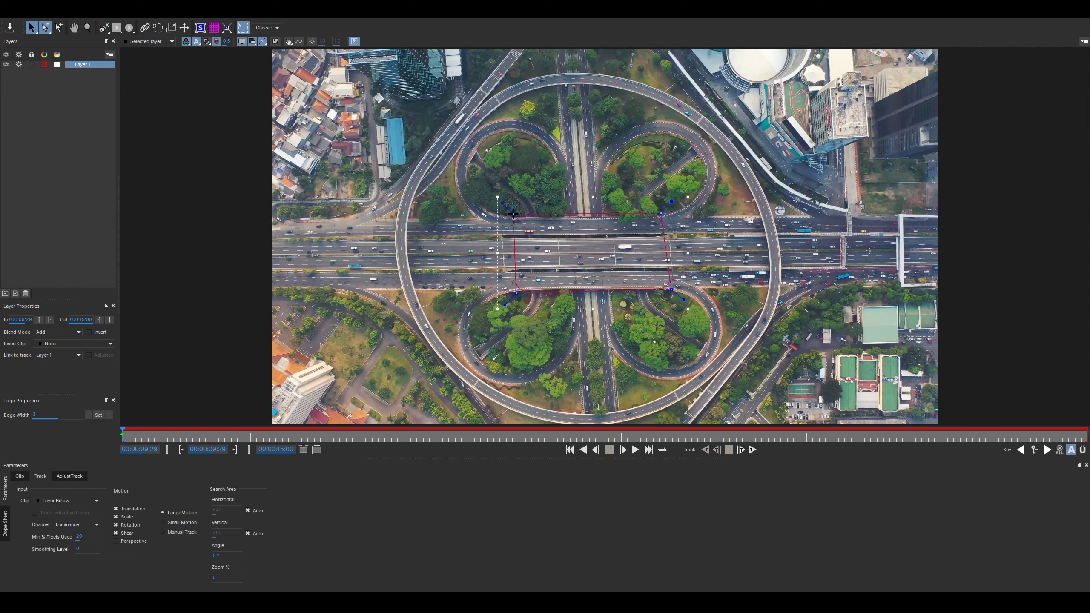
pyautogui.click(751, 450)
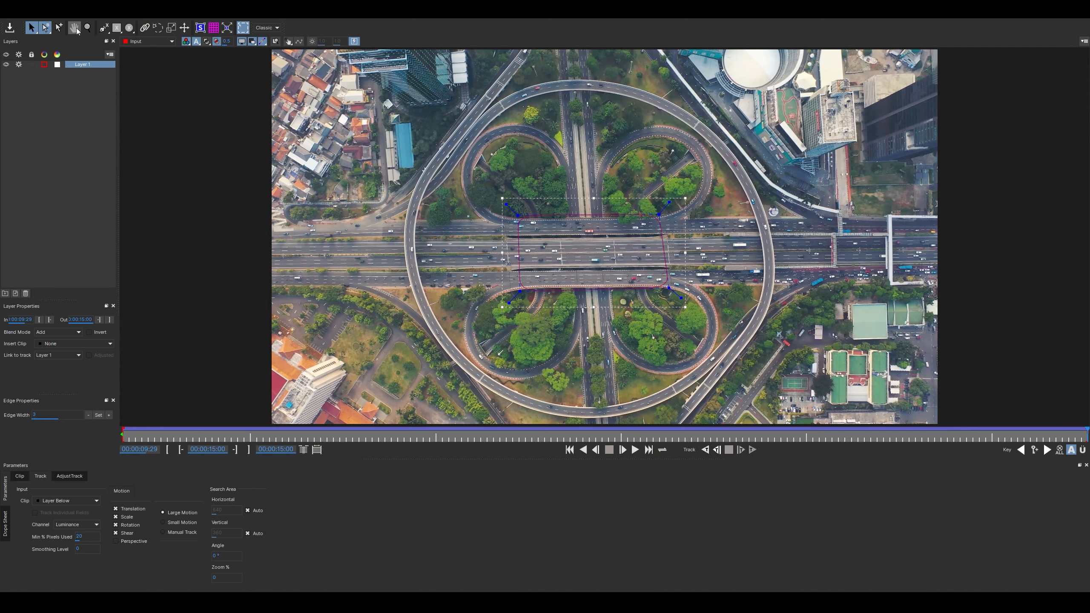
# - Show the planar surface, fit it to the full frame, then save the project and close Mocha
pyautogui.click(202, 28)
pyautogui.click(231, 30)
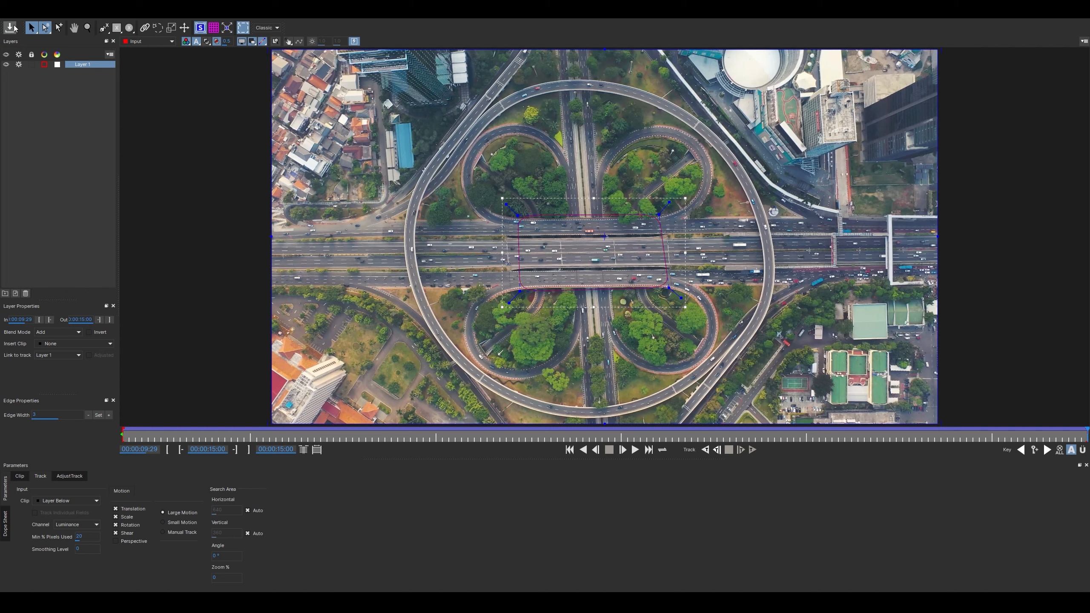
pyautogui.click(1080, 5)
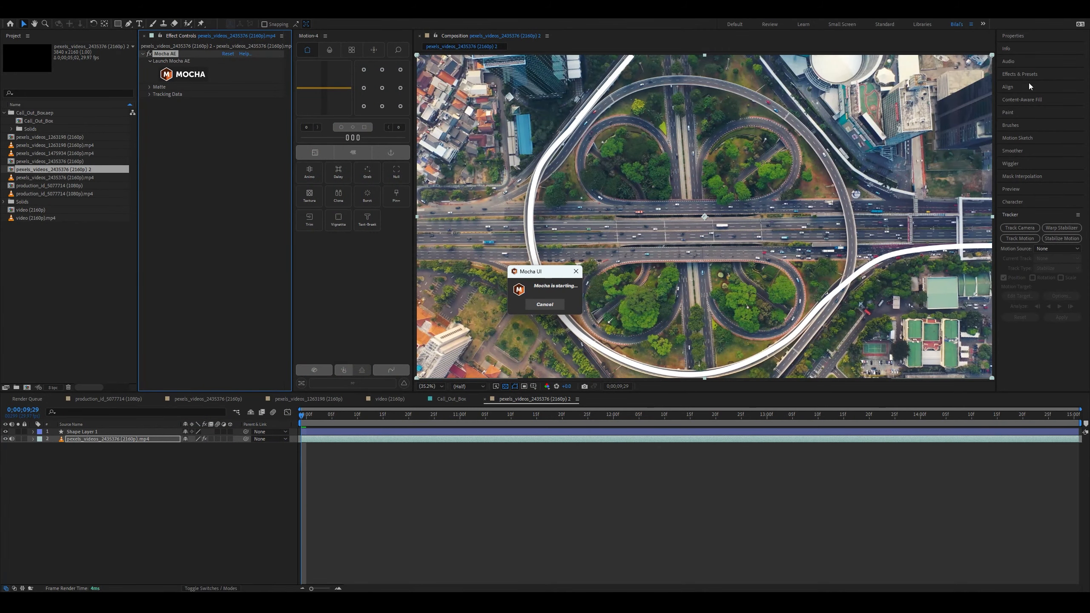
# - Create the Mocha AE effect's track data from Layer 1
pyautogui.click(149, 95)
pyautogui.click(225, 98)
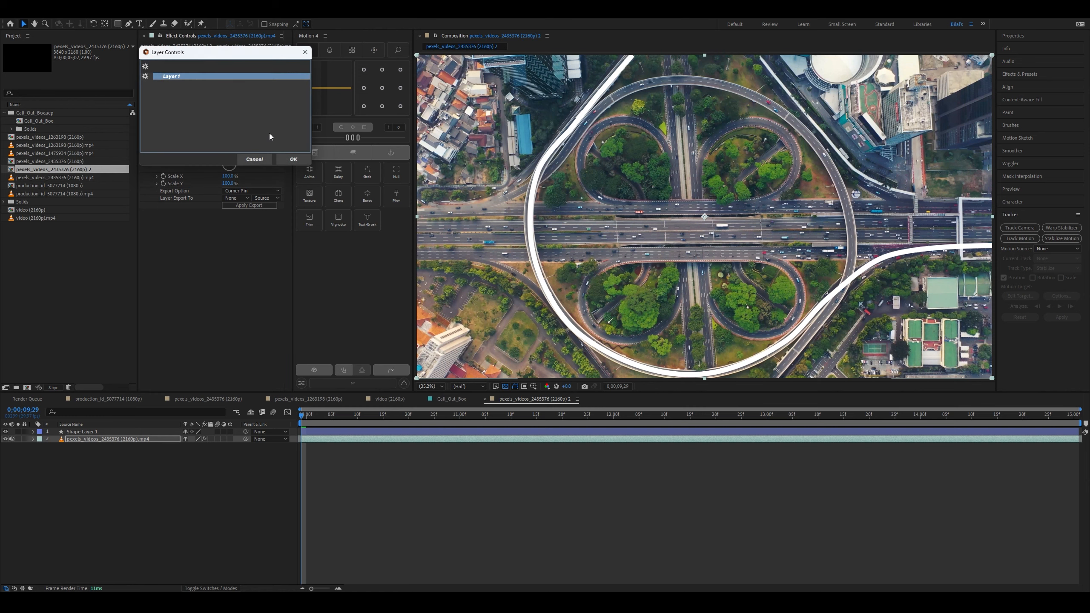
pyautogui.click(290, 159)
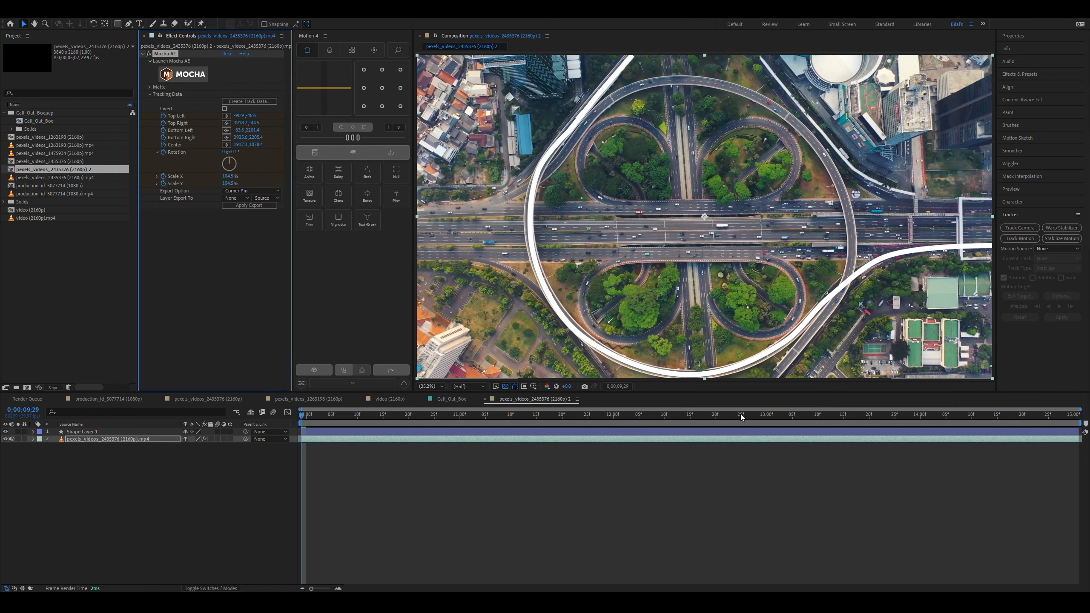
# - At 0;00;15;00, export the tracking data as Corner Pin (Support Motion Blur) to Shape Layer 1, and return to the first frame
pyautogui.moveTo(742, 417); pyautogui.dragTo(1076, 418)
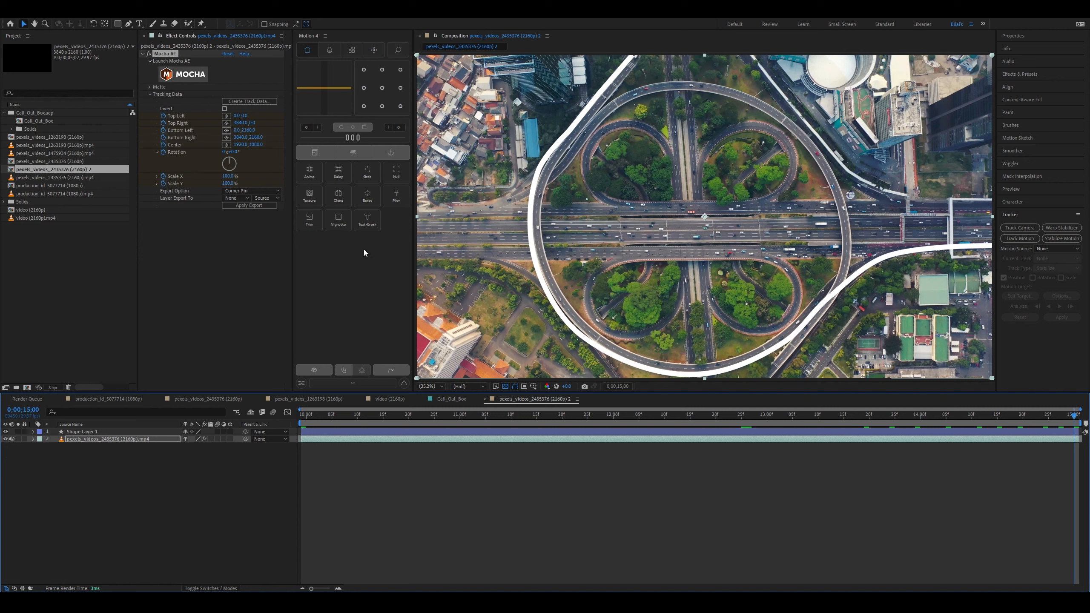
pyautogui.click(251, 191)
pyautogui.click(253, 209)
pyautogui.click(234, 198)
pyautogui.click(256, 220)
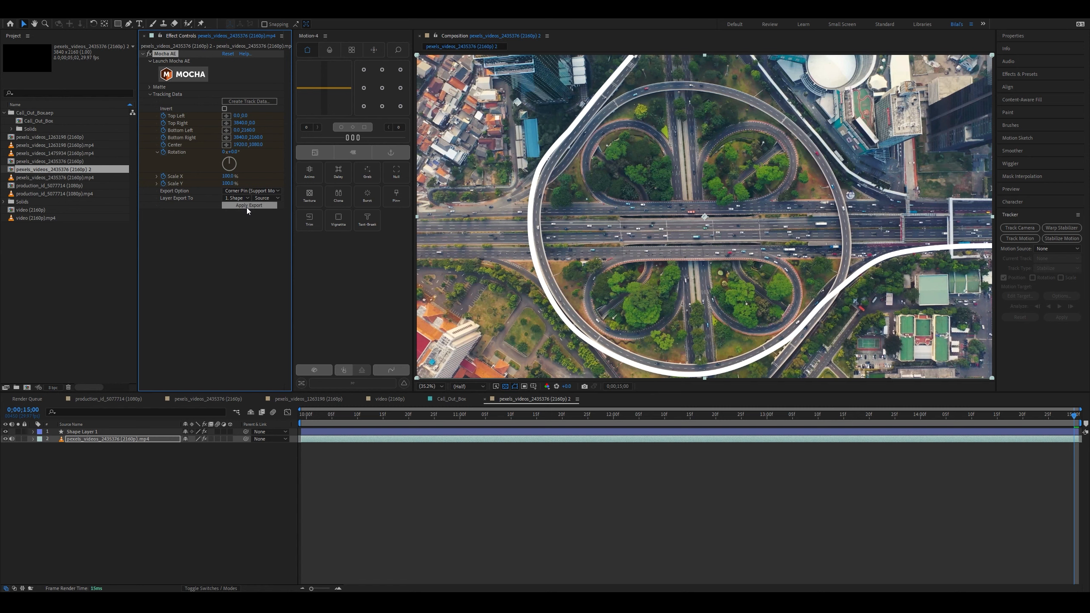
pyautogui.moveTo(1074, 415); pyautogui.dragTo(277, 452)
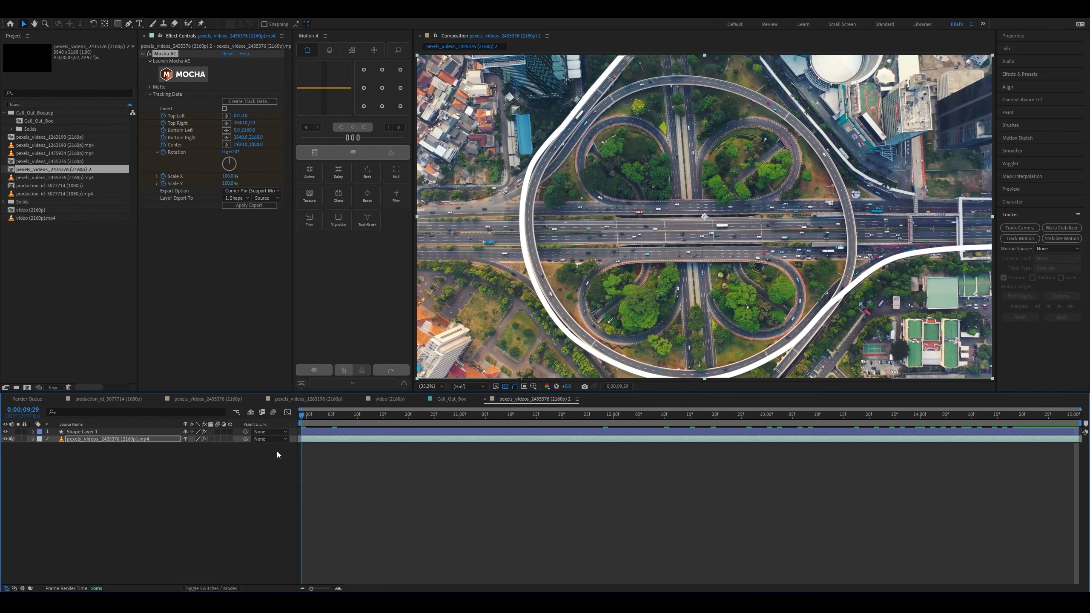
# - Select Shape Layer 1 and check how its traced path lines up with the road at the first frame
pyautogui.click(774, 361)
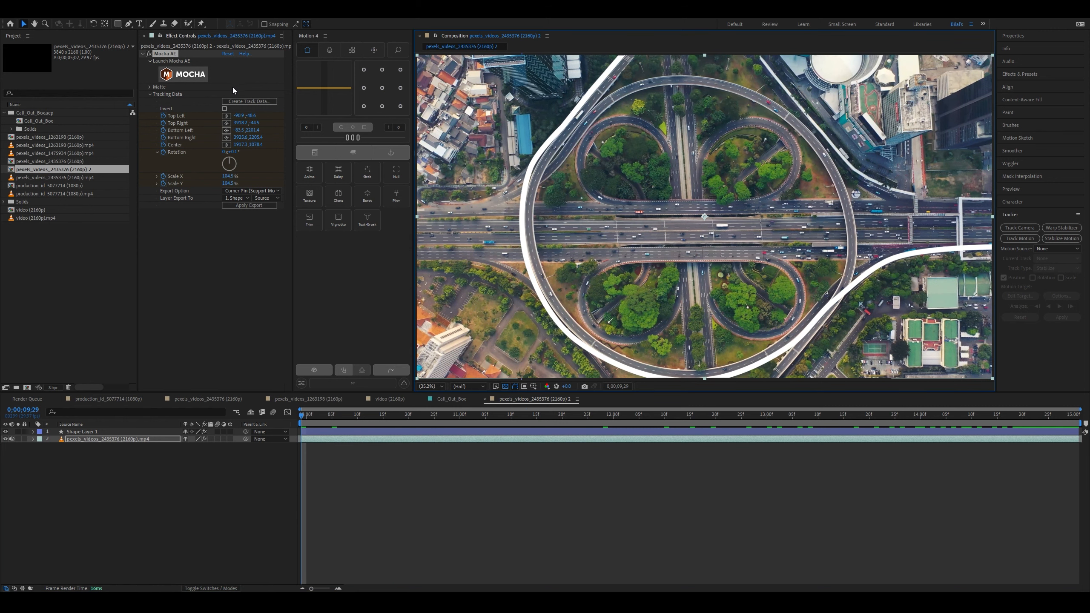
pyautogui.click(123, 431)
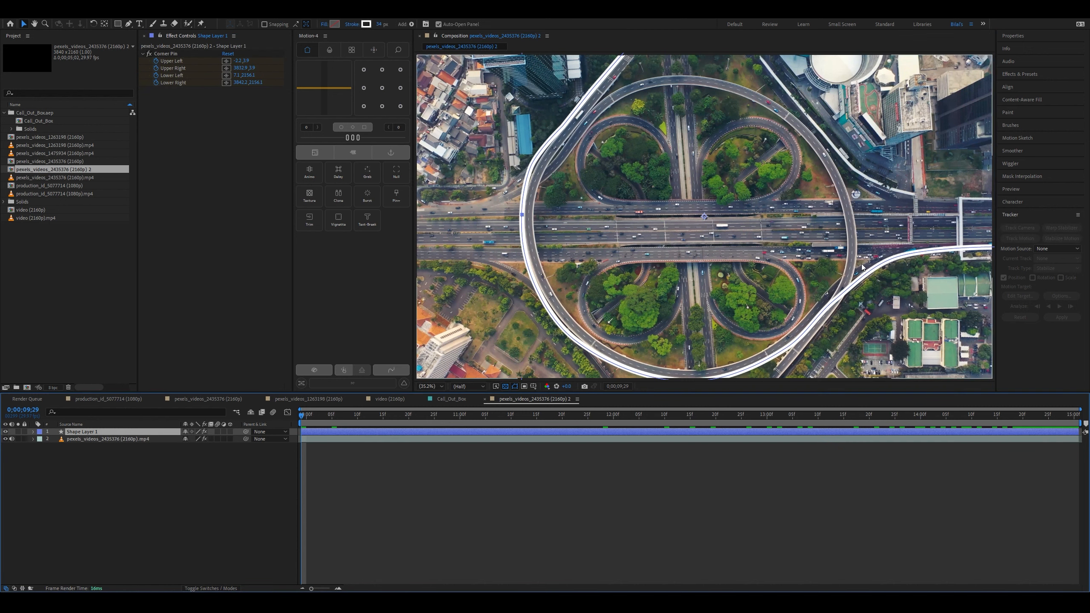
pyautogui.moveTo(878, 267)
pyautogui.mouseDown()
pyautogui.moveTo(887, 273)
pyautogui.moveTo(883, 264)
pyautogui.mouseUp()
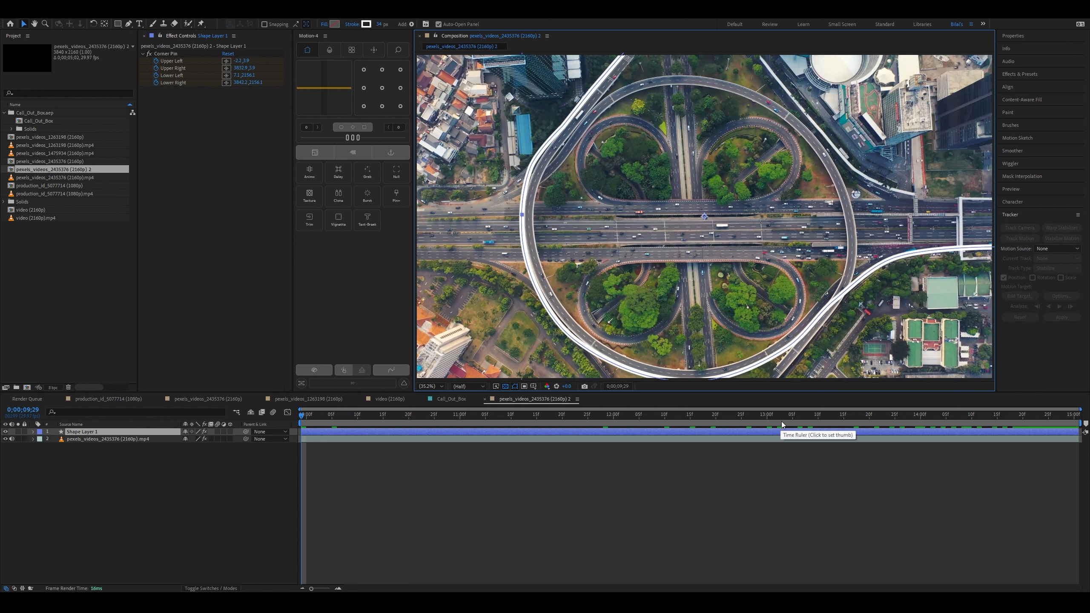
# - Undo the corner pin on Shape Layer 1 and scrub through the clip to compare the path's position on the road
pyautogui.hotkey('ctrl', 'z')
pyautogui.moveTo(780, 415); pyautogui.dragTo(300, 446)
pyautogui.click(625, 431)
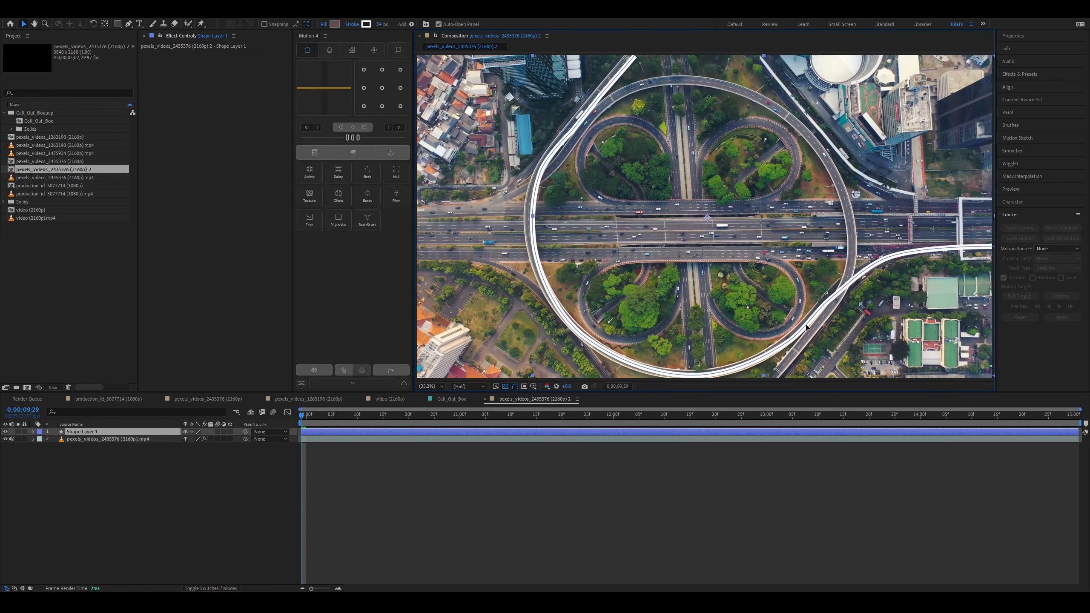
pyautogui.click(350, 439)
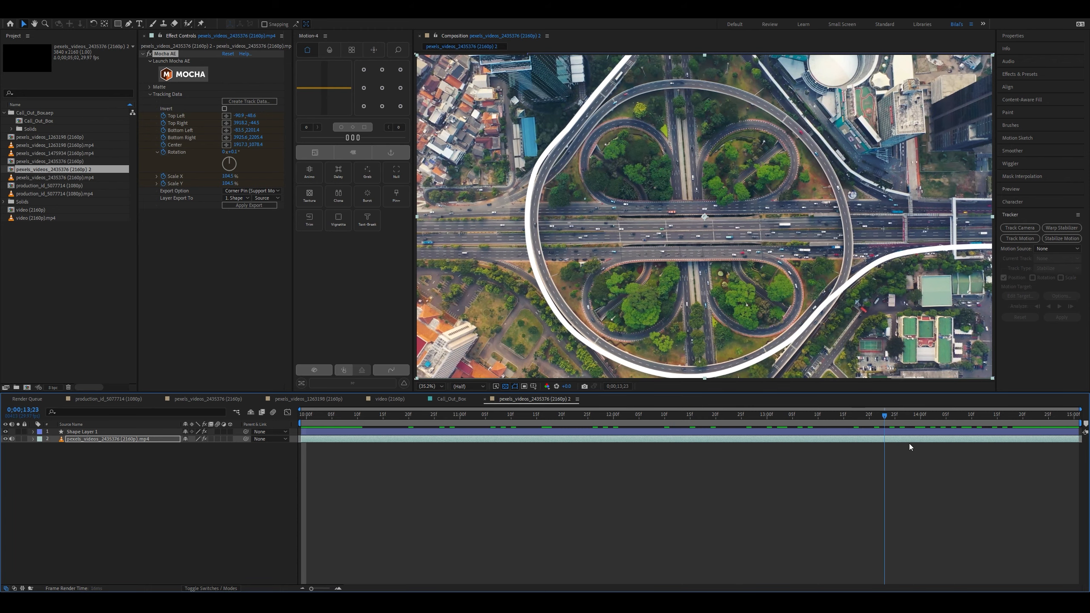
pyautogui.moveTo(909, 444); pyautogui.dragTo(376, 483)
pyautogui.click(551, 339)
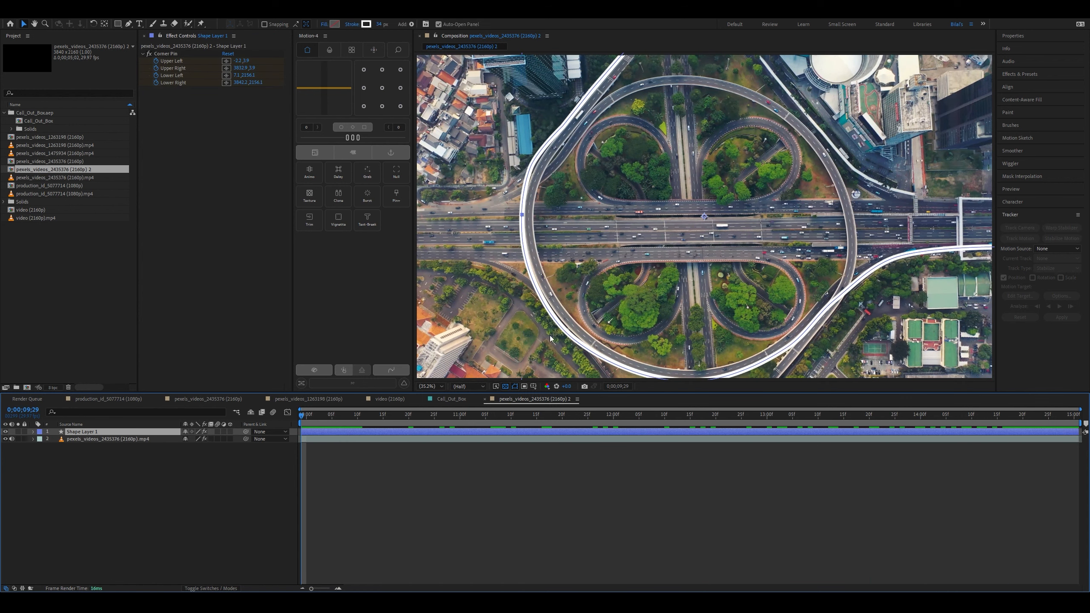
# - With the Pen tool, realign the path points with the road around the loop's lower right, bottom and lower left
pyautogui.click(128, 24)
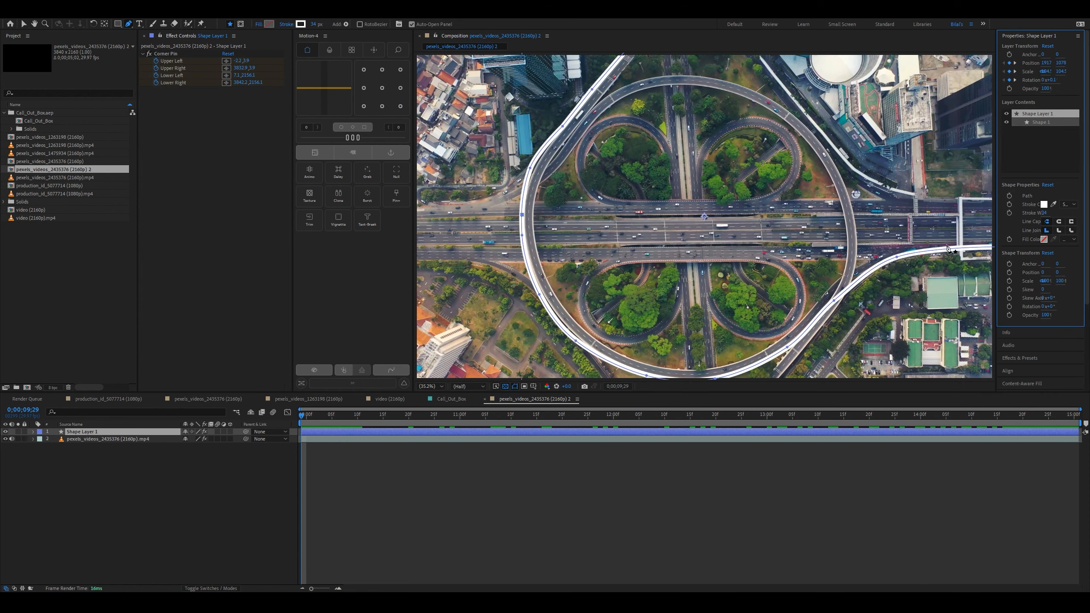
pyautogui.moveTo(787, 347); pyautogui.dragTo(781, 345)
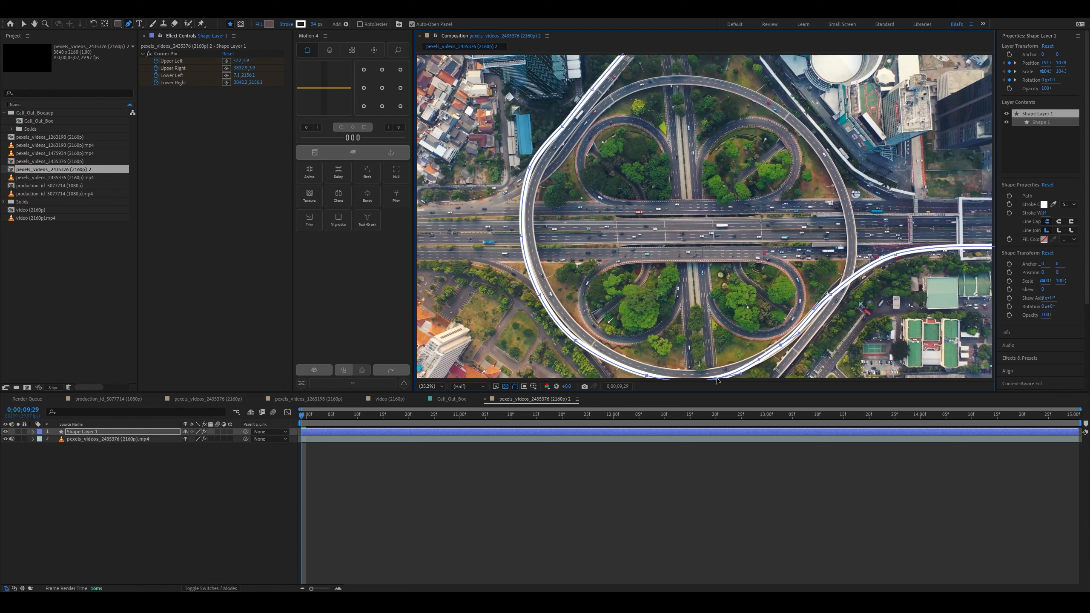
pyautogui.moveTo(714, 379); pyautogui.dragTo(711, 378)
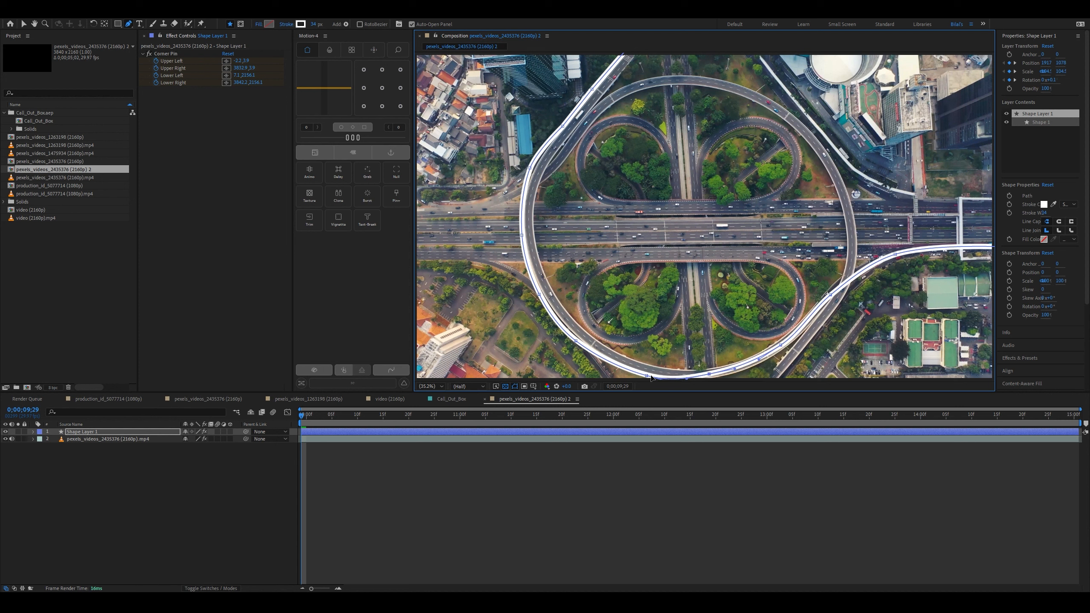
pyautogui.moveTo(647, 377); pyautogui.dragTo(643, 372)
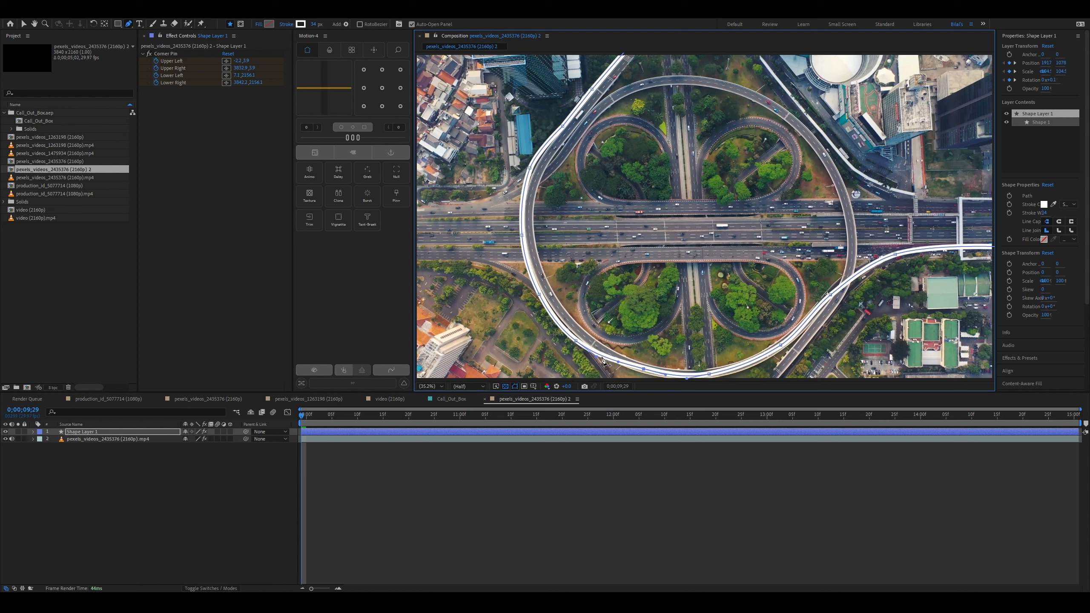
pyautogui.moveTo(579, 342); pyautogui.dragTo(583, 337)
pyautogui.moveTo(540, 295); pyautogui.dragTo(546, 289)
# - Realign the path points up the loop's left side and along the upper ramp to the path's end at the frame edge
pyautogui.moveTo(523, 238); pyautogui.dragTo(532, 238)
pyautogui.moveTo(533, 169); pyautogui.dragTo(541, 171)
pyautogui.moveTo(562, 127); pyautogui.dragTo(568, 127)
pyautogui.moveTo(594, 90); pyautogui.dragTo(599, 91)
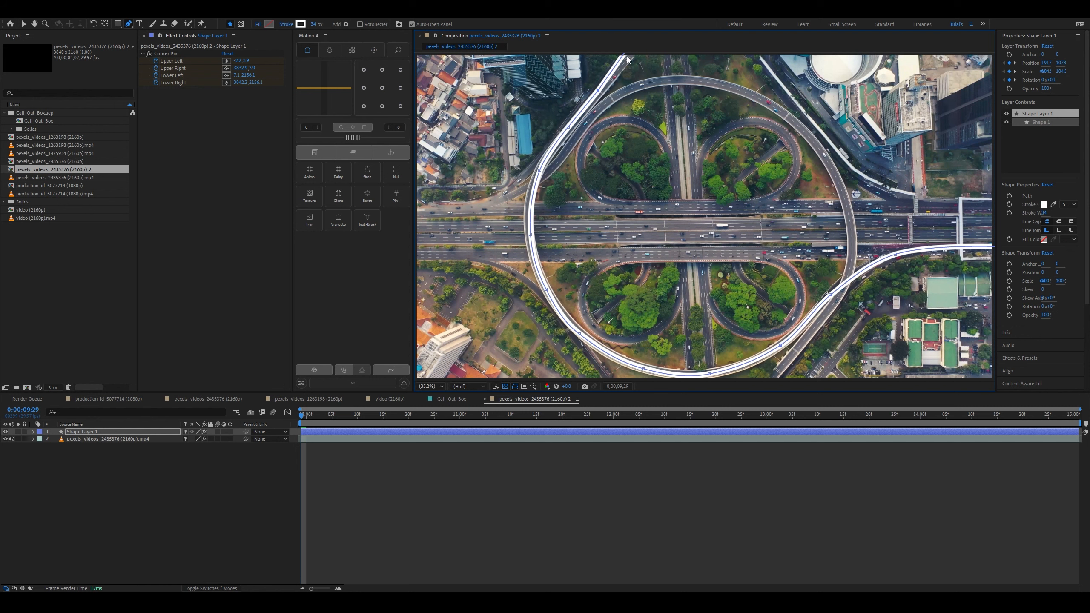
pyautogui.press(',')
pyautogui.moveTo(634, 57); pyautogui.dragTo(635, 60)
# - Nudge the whole path slightly to center it on the road and return to the Pen tool
pyautogui.press('v')
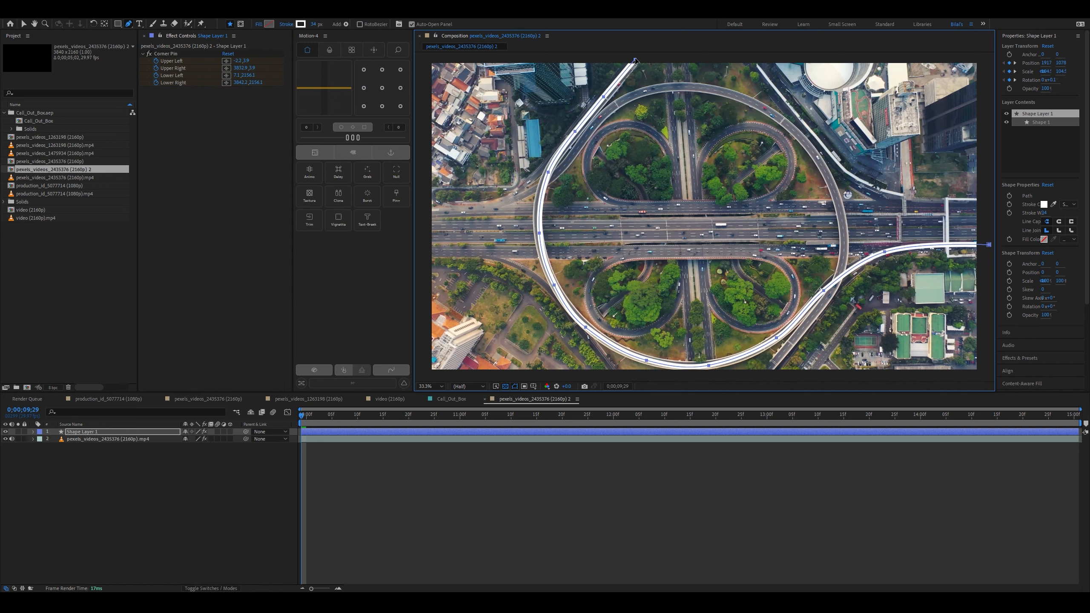
pyautogui.doubleClick(576, 132)
pyautogui.moveTo(575, 132); pyautogui.dragTo(574, 133)
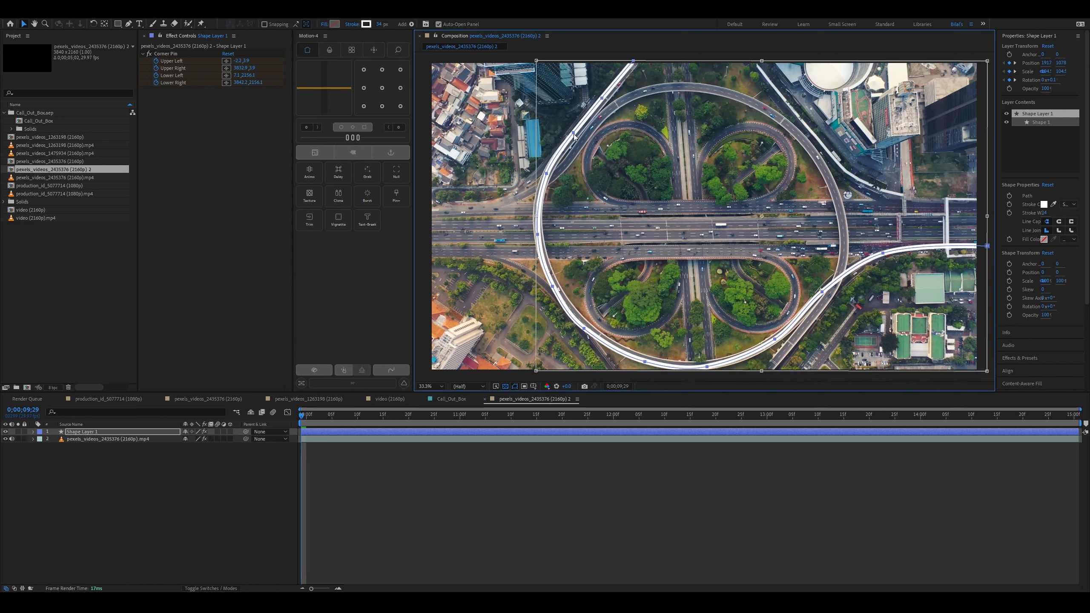
pyautogui.click(129, 24)
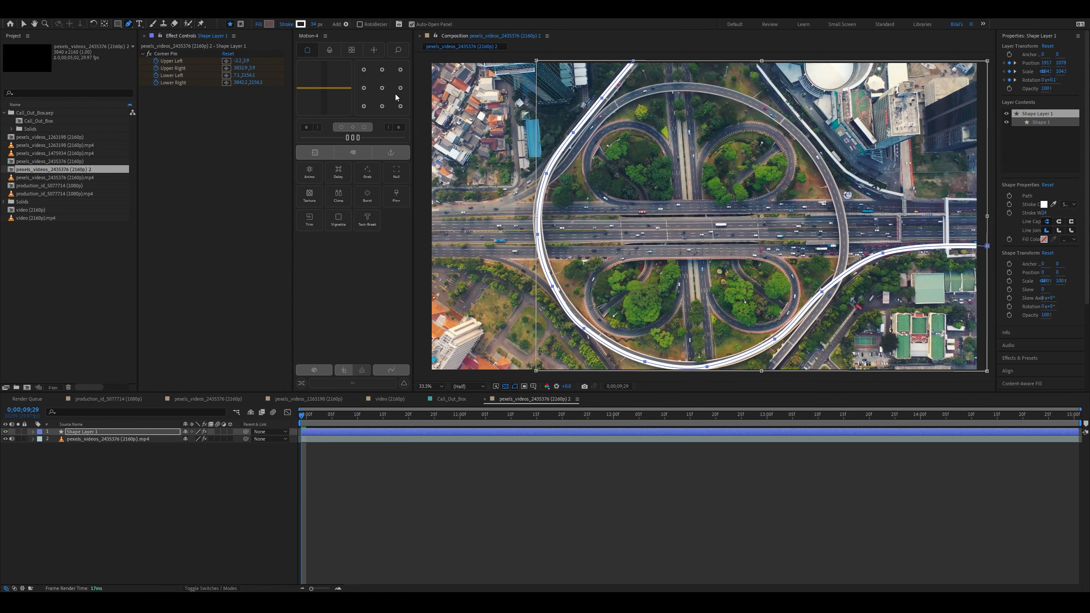
# - Preview the pinned path, fine-tune its points on the loop's lower-left curve at 0;00;15;00, and return to the first frame
pyautogui.moveTo(303, 415); pyautogui.dragTo(1076, 436)
pyautogui.press('space')
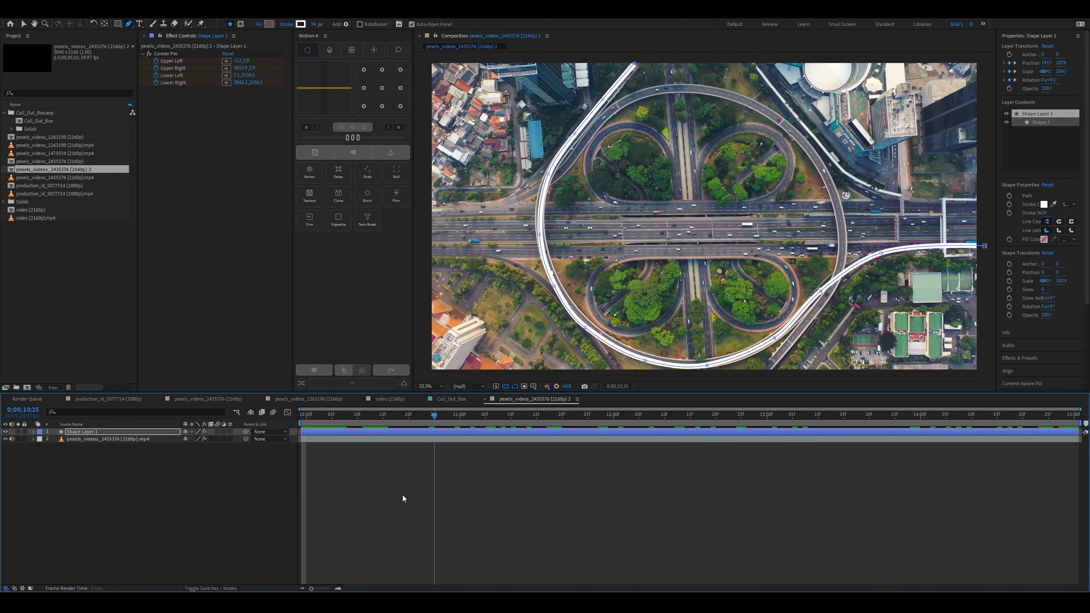
pyautogui.press('space')
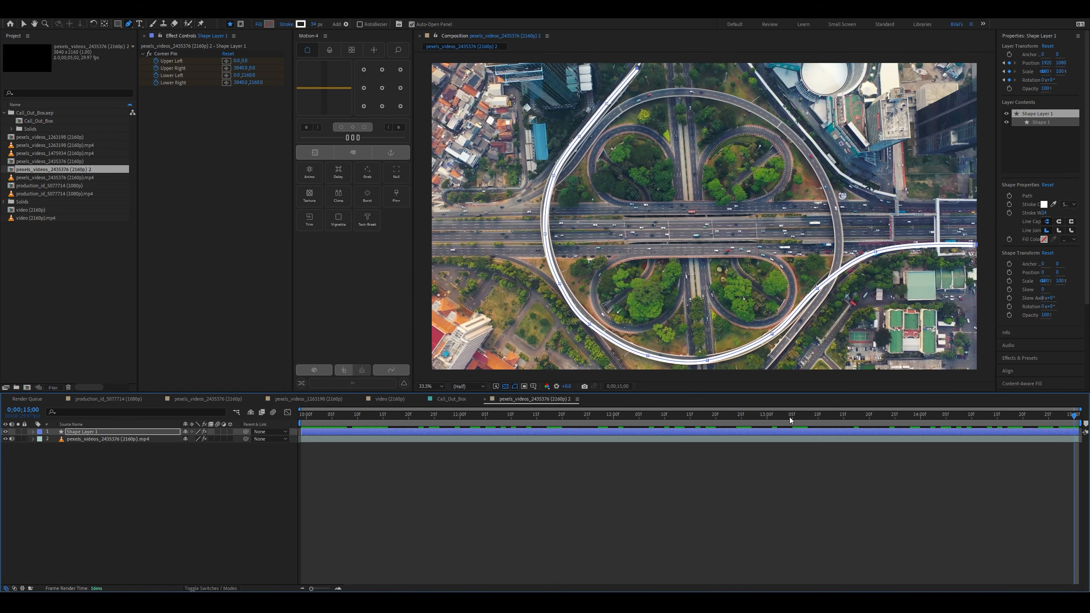
pyautogui.click(591, 324)
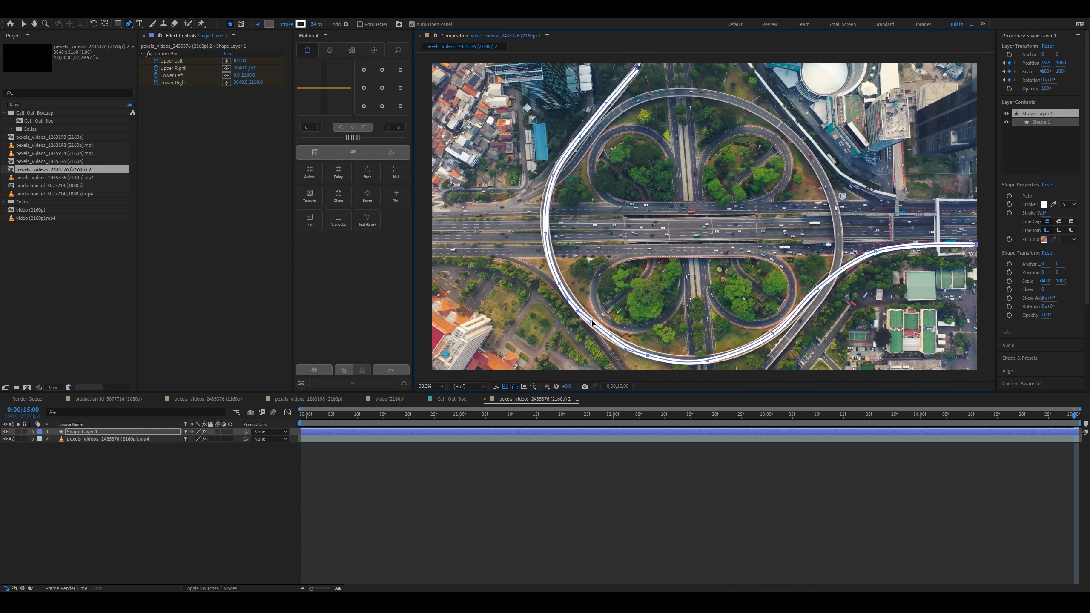
pyautogui.click(561, 284)
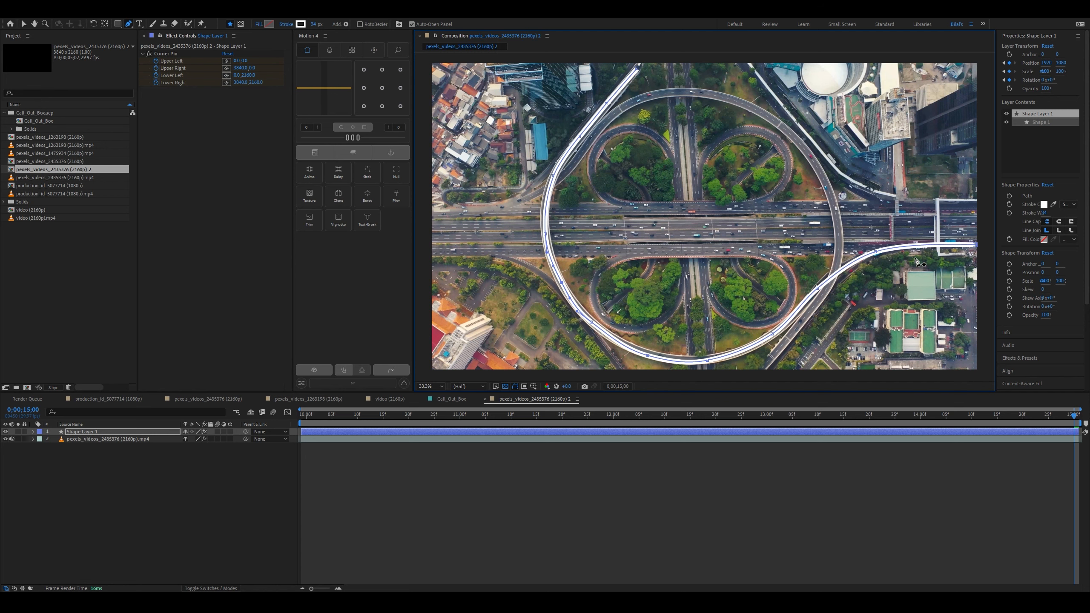
pyautogui.moveTo(1075, 416); pyautogui.dragTo(228, 489)
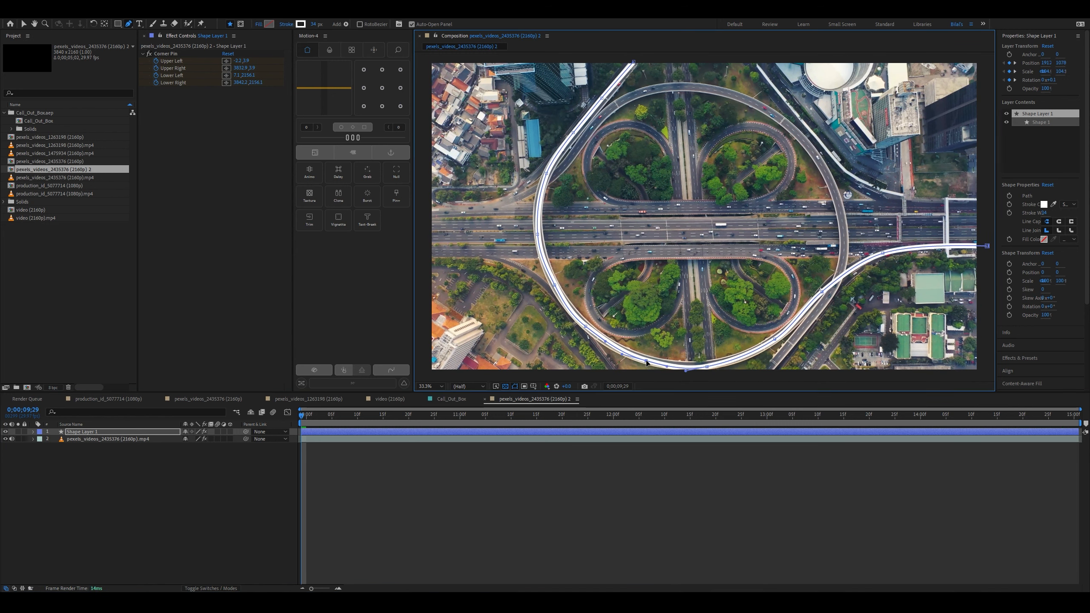
# - Set Shape 1's stroke taper to a Start Length of 30% and an End Length of 30%
pyautogui.click(677, 453)
pyautogui.click(33, 432)
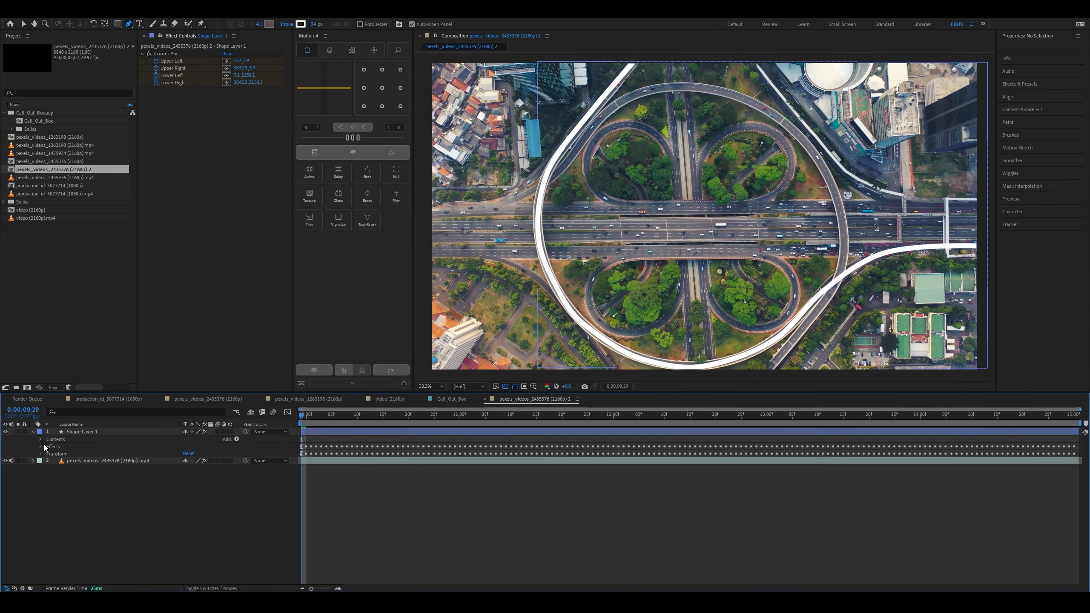
pyautogui.click(41, 439)
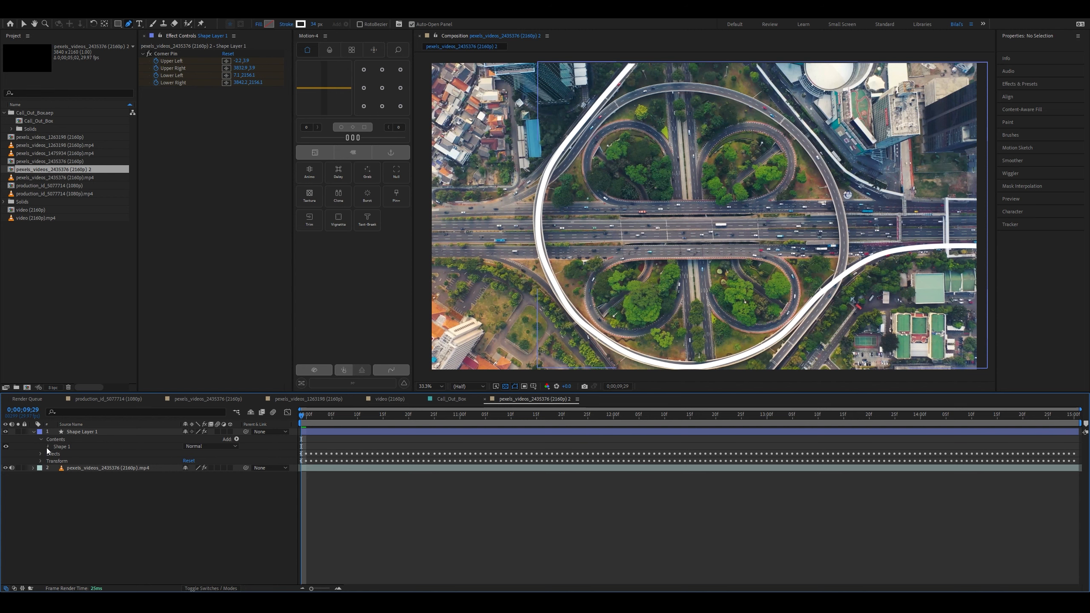
pyautogui.click(47, 448)
pyautogui.click(56, 460)
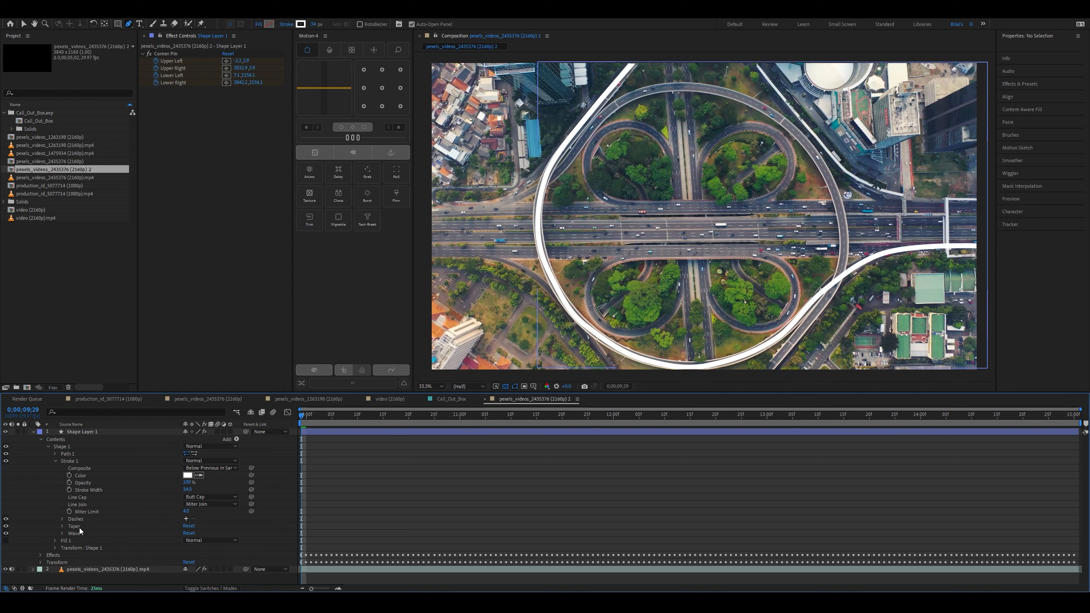
pyautogui.click(63, 526)
pyautogui.click(189, 540)
pyautogui.write('30')
pyautogui.press('Return')
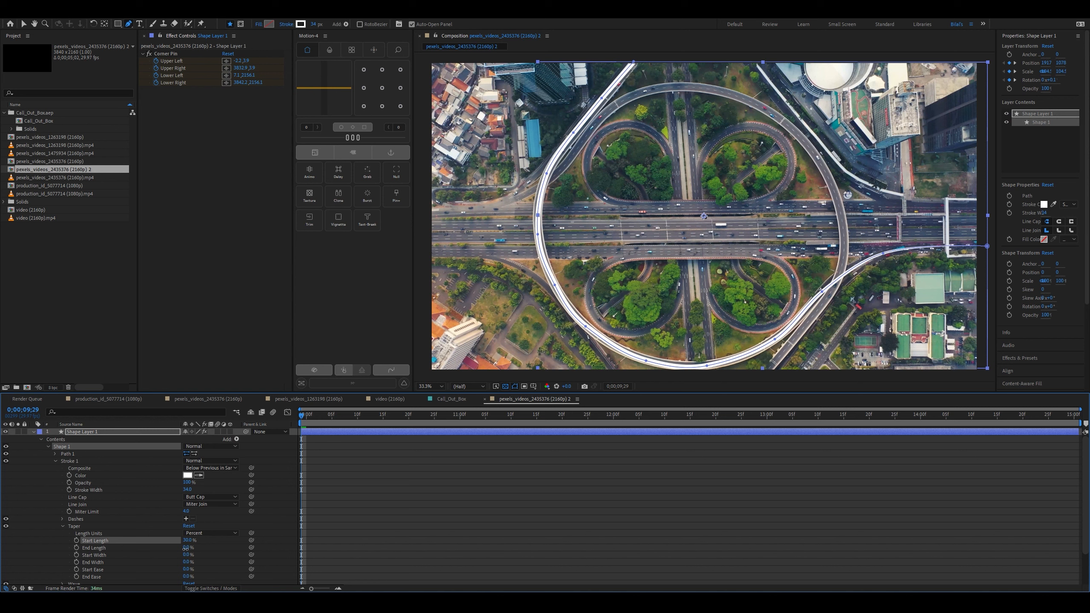
pyautogui.write('30')
pyautogui.press('Return')
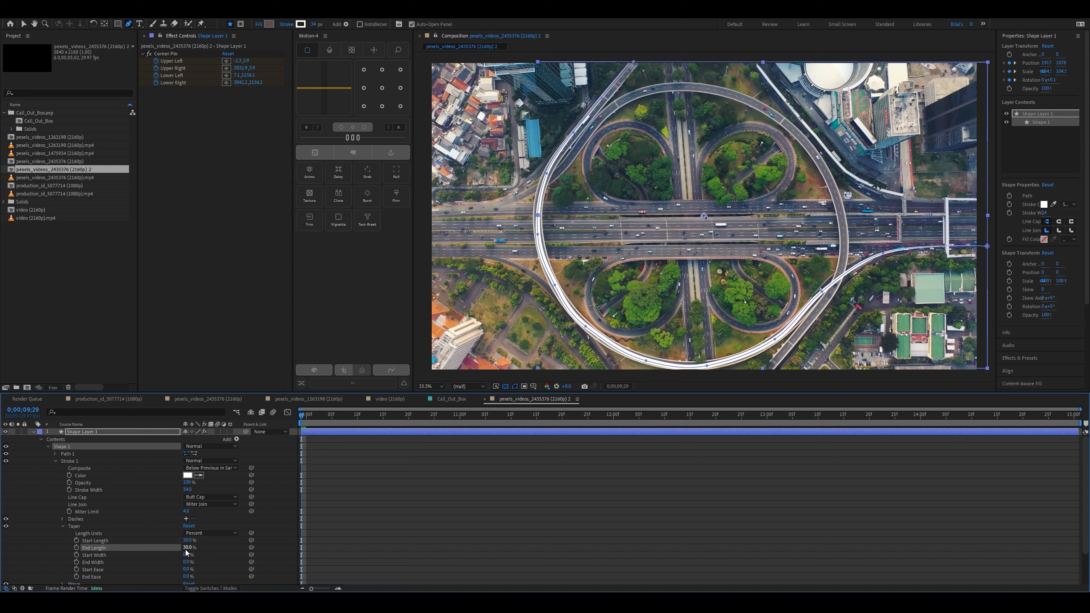
# - Try a taper Start Width of 20% on the stroke and undo it
pyautogui.click(146, 557)
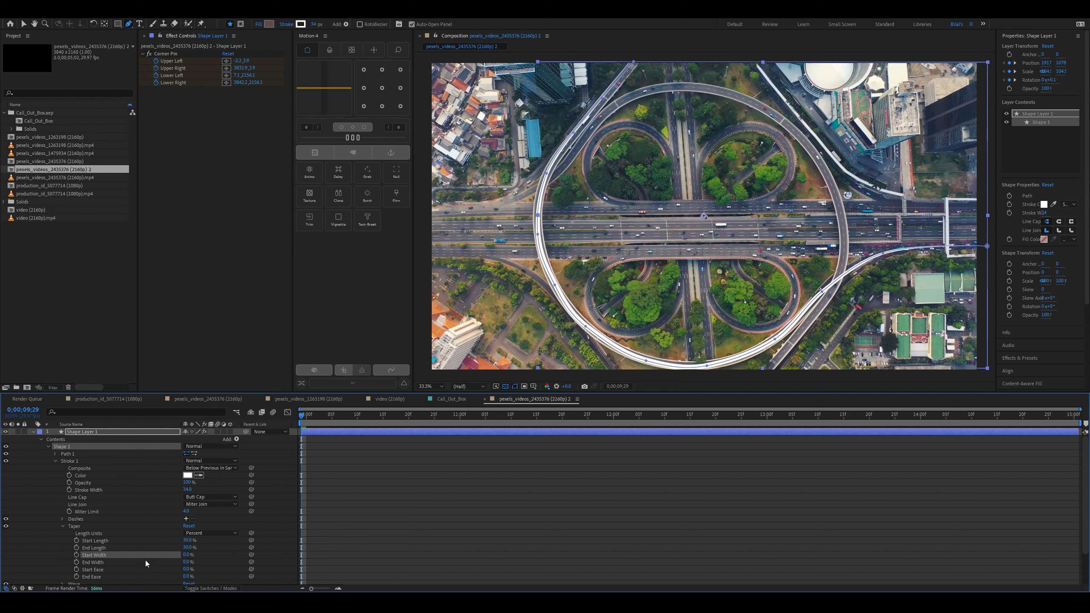
pyautogui.click(187, 555)
pyautogui.write('20')
pyautogui.press('Return')
pyautogui.hotkey('ctrl', 'z')
pyautogui.click(169, 569)
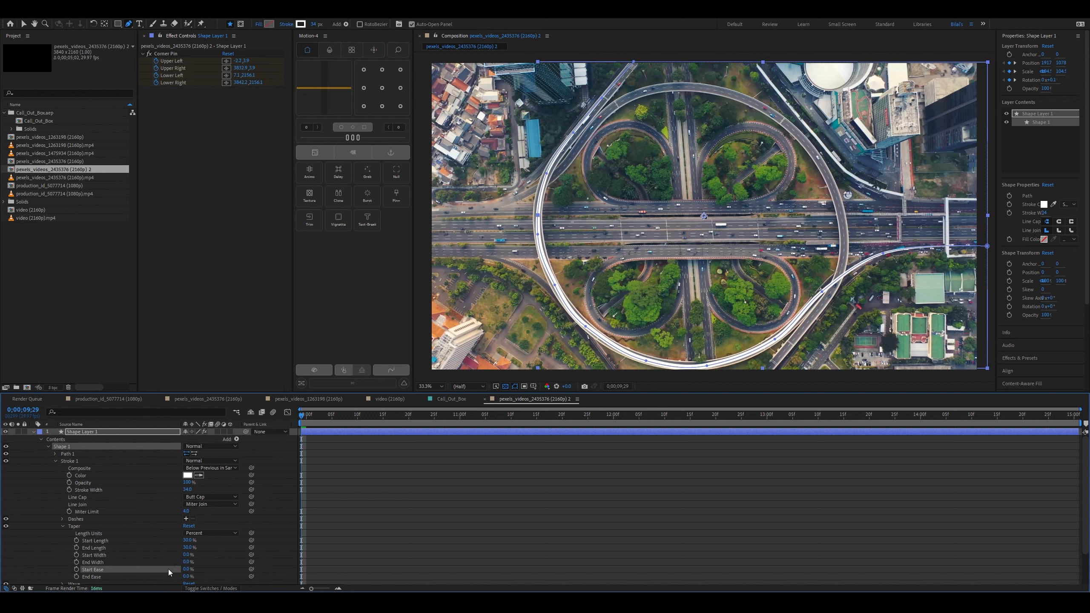
# - Add Trim Paths to Shape 1 and set its End to 0%
pyautogui.click(236, 439)
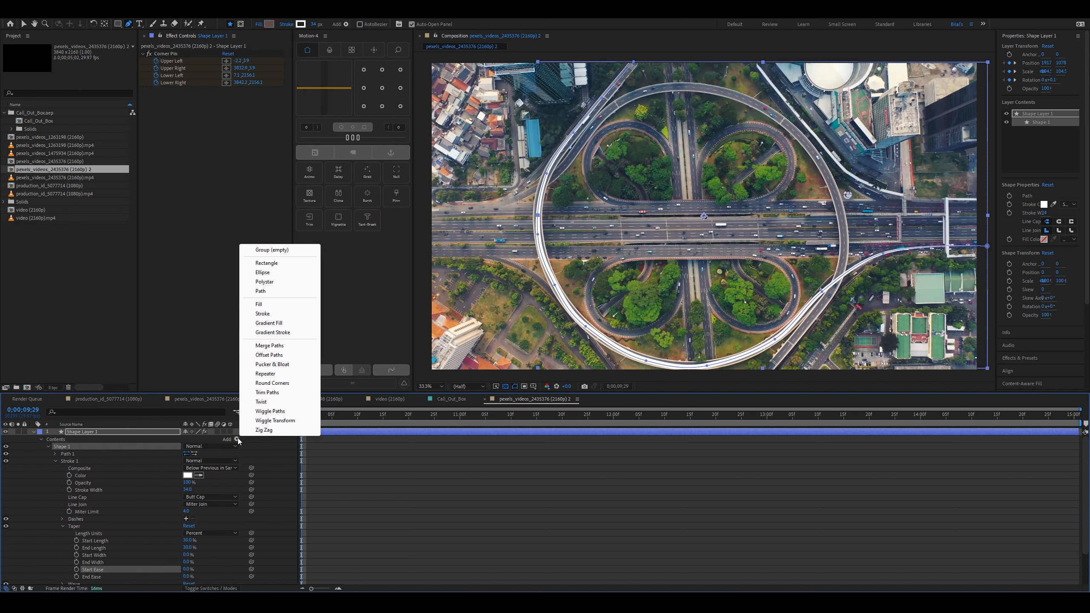
pyautogui.click(265, 392)
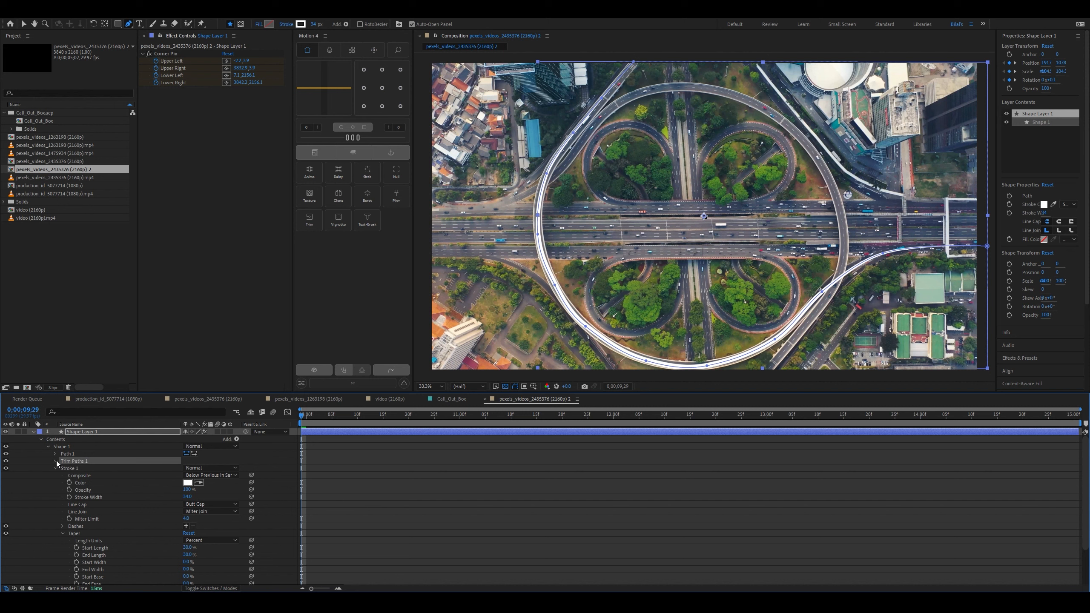
pyautogui.click(55, 461)
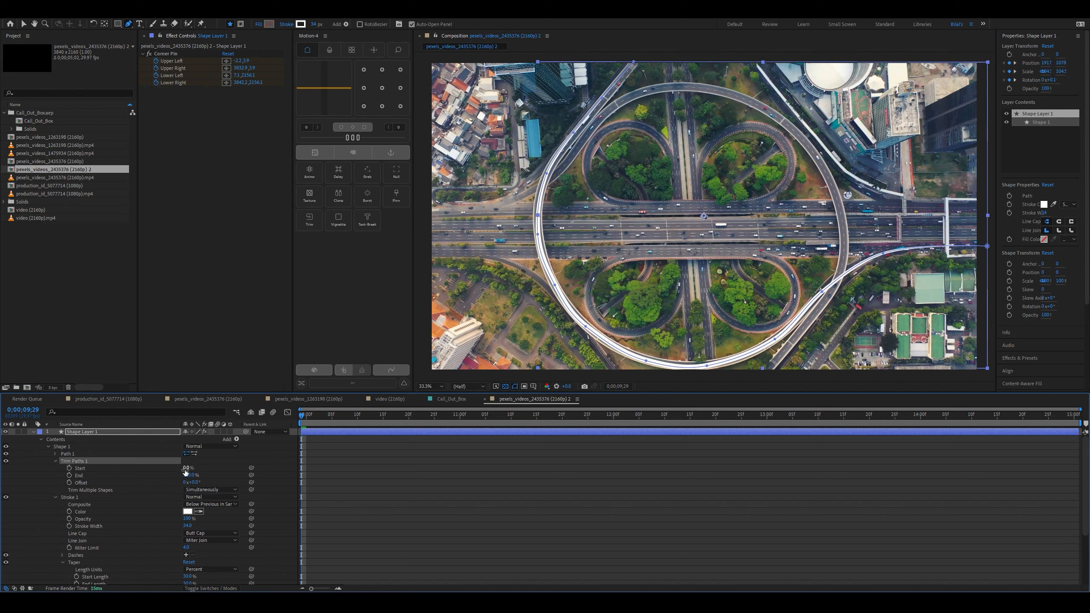
pyautogui.moveTo(184, 474); pyautogui.dragTo(144, 478)
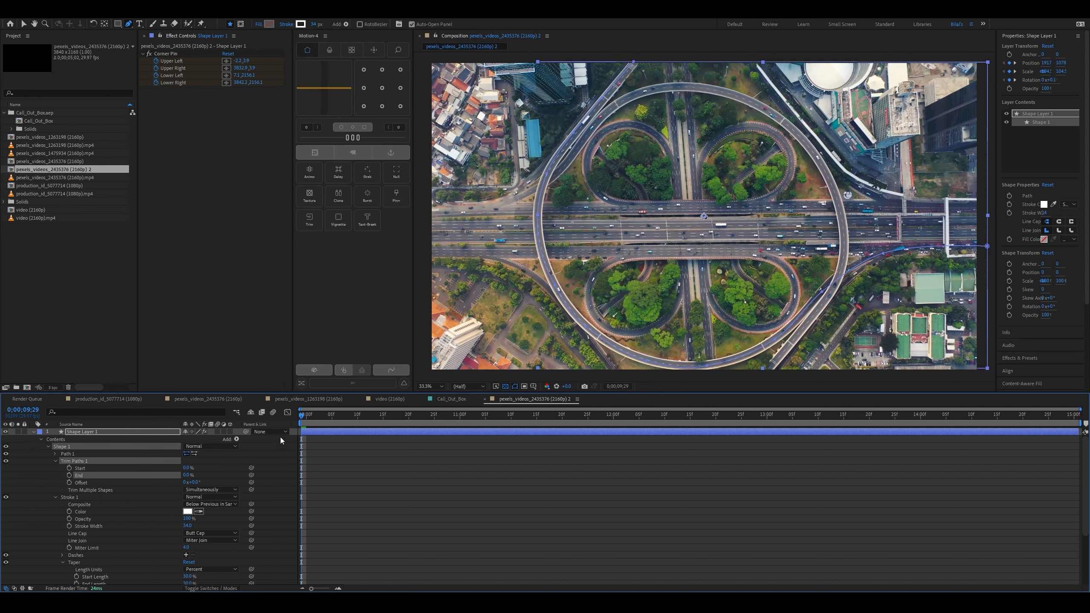
# - Keyframe the Trim Paths End from 0% at 0;00;11;00 to 100% at 0;00;12;00
pyautogui.moveTo(347, 416); pyautogui.dragTo(461, 430)
pyautogui.click(69, 475)
pyautogui.moveTo(454, 415); pyautogui.dragTo(614, 425)
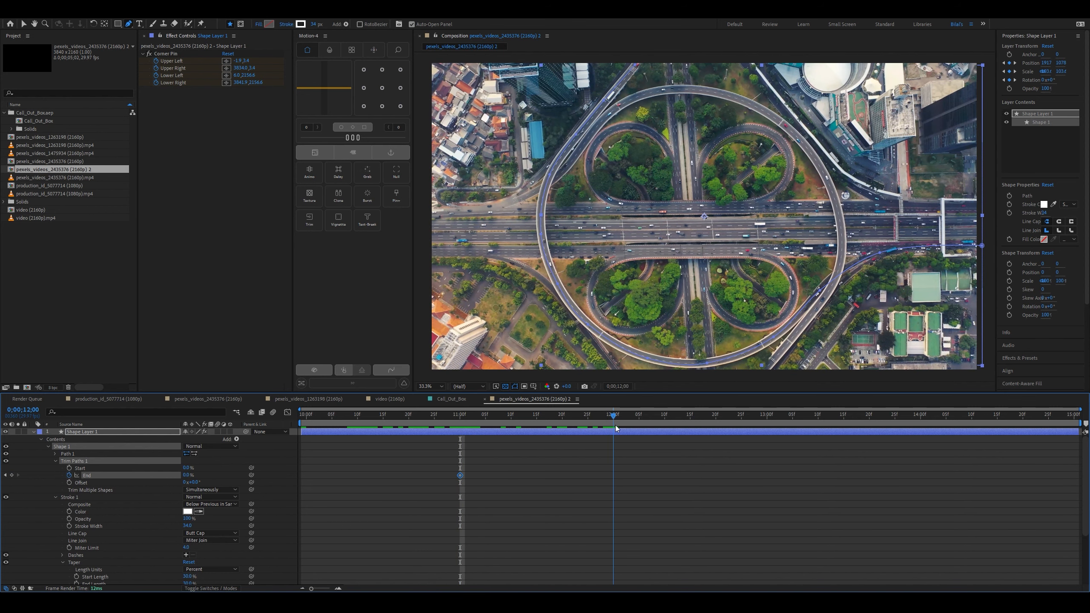
pyautogui.moveTo(187, 476); pyautogui.dragTo(331, 483)
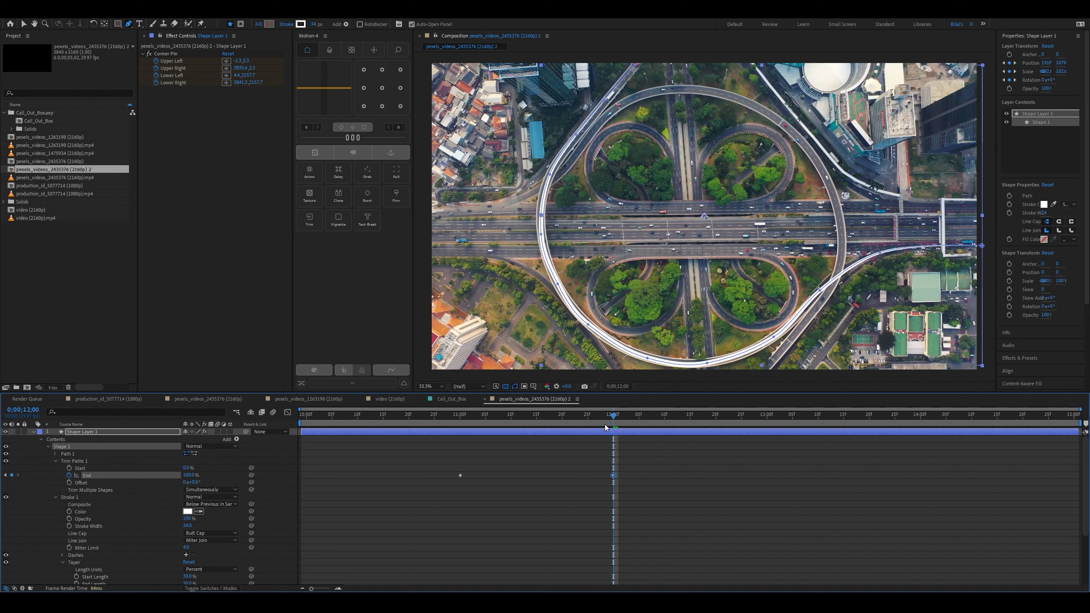
# - Keyframe the Trim Paths Start from 0% at 0;00;13;00 to 100% at 0;00;14;00, and preview the animation from the first frame
pyautogui.moveTo(618, 417); pyautogui.dragTo(764, 431)
pyautogui.click(69, 468)
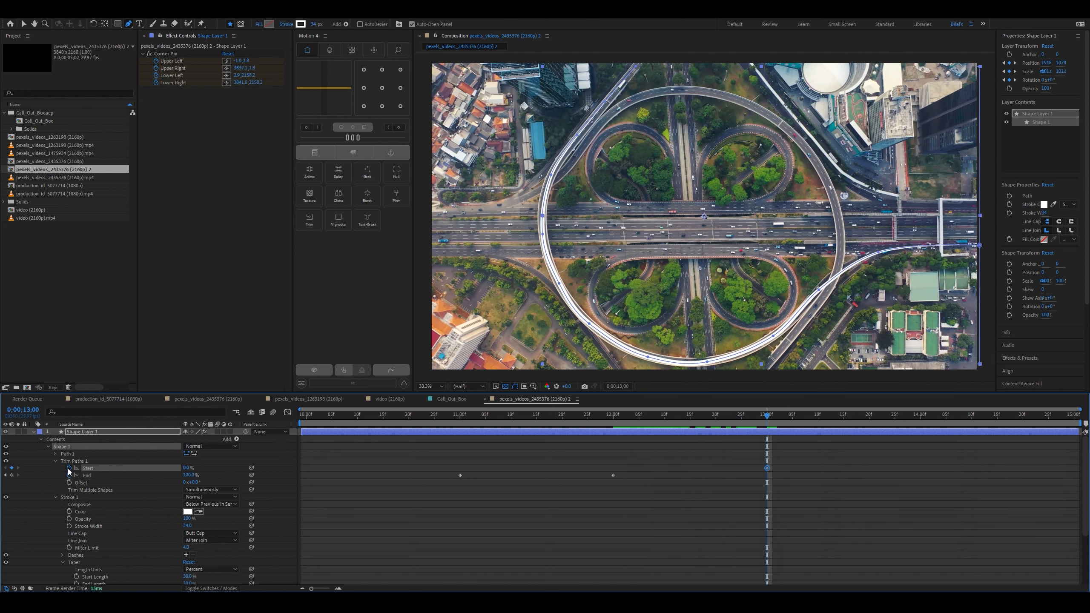
pyautogui.moveTo(767, 419); pyautogui.dragTo(920, 426)
pyautogui.moveTo(187, 472); pyautogui.dragTo(239, 471)
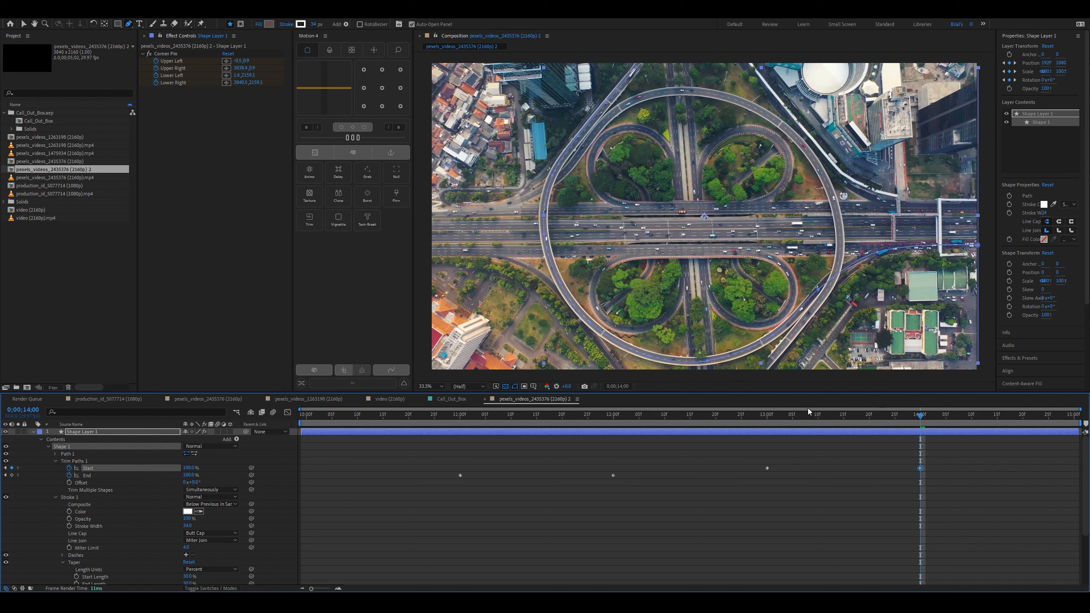
pyautogui.moveTo(806, 418); pyautogui.dragTo(255, 427)
pyautogui.press('space')
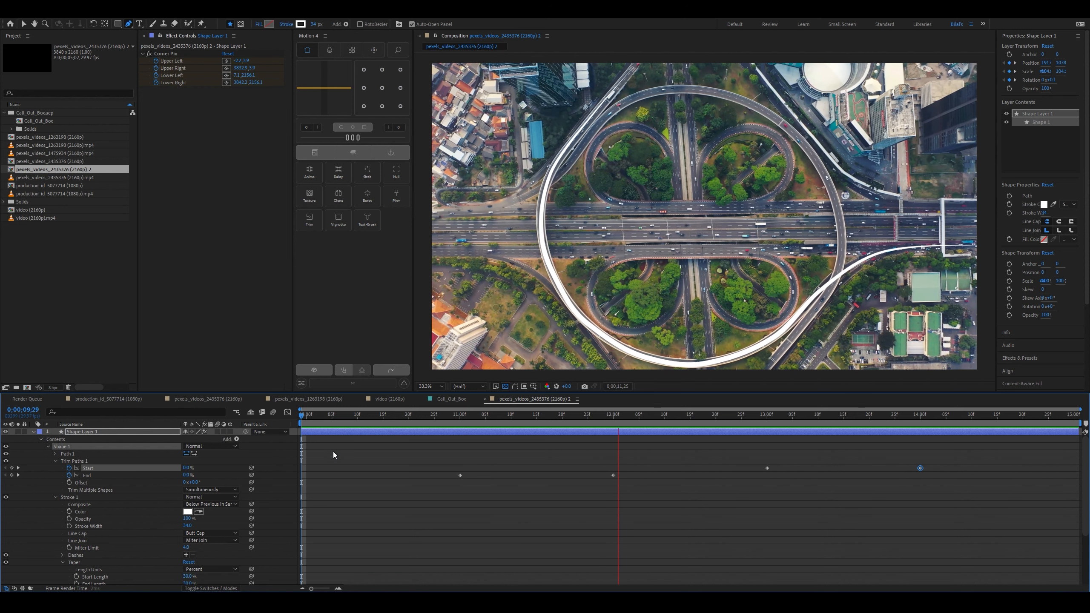
# - Apply Easy Ease to all the Trim Paths Start and End keyframes
pyautogui.press('space')
pyautogui.moveTo(932, 467); pyautogui.dragTo(428, 497)
pyautogui.press('F9')
pyautogui.click(639, 509)
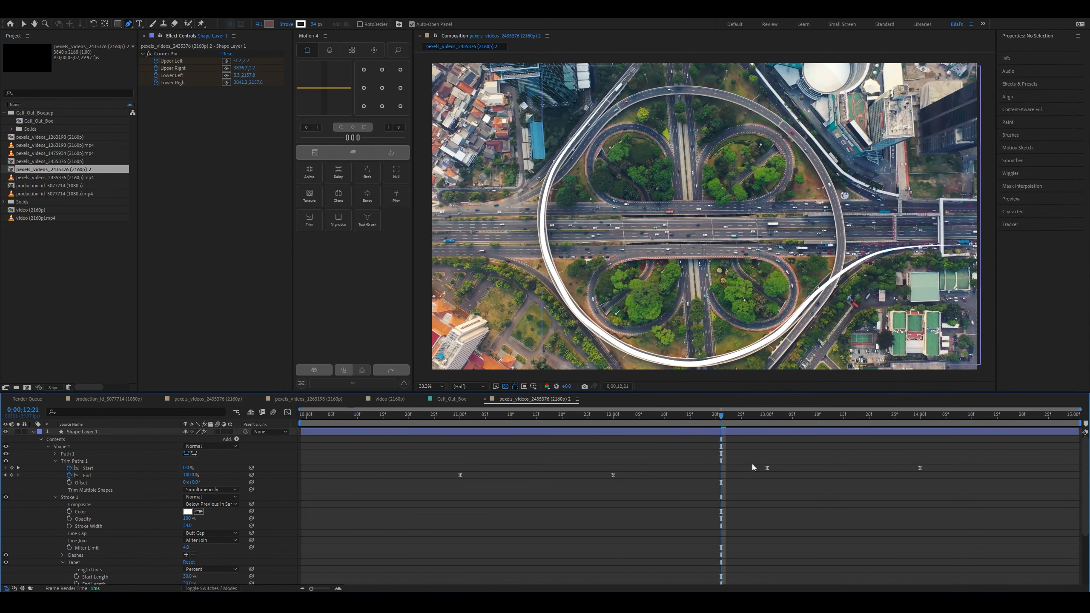
# - Move the first Trim Paths Start keyframe to about 0;00;12;10 and preview the animation from the first frame
pyautogui.moveTo(766, 466); pyautogui.dragTo(623, 483)
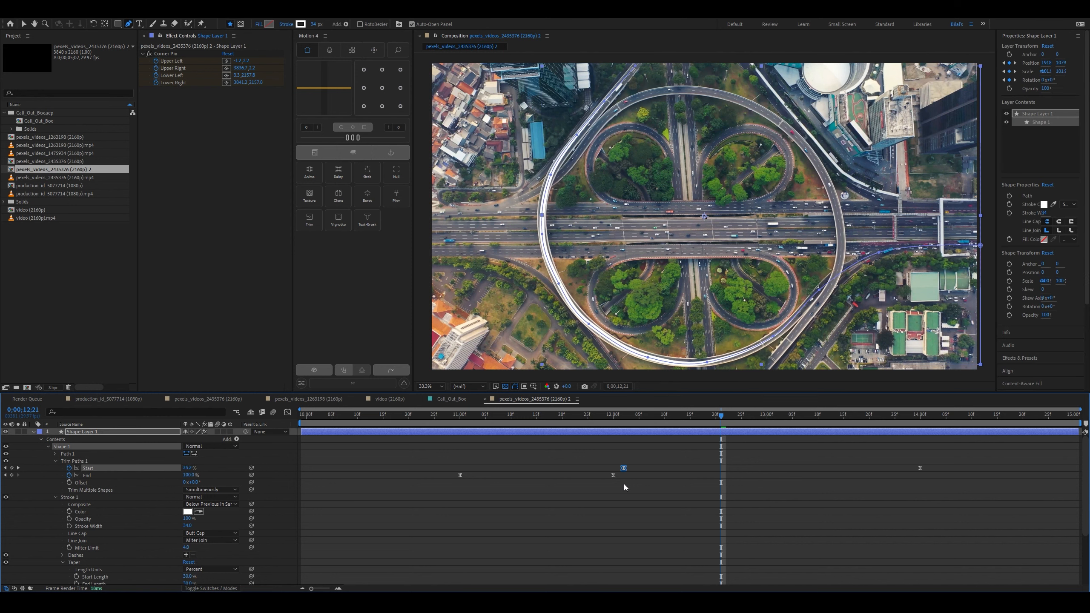
pyautogui.moveTo(561, 414); pyautogui.dragTo(303, 455)
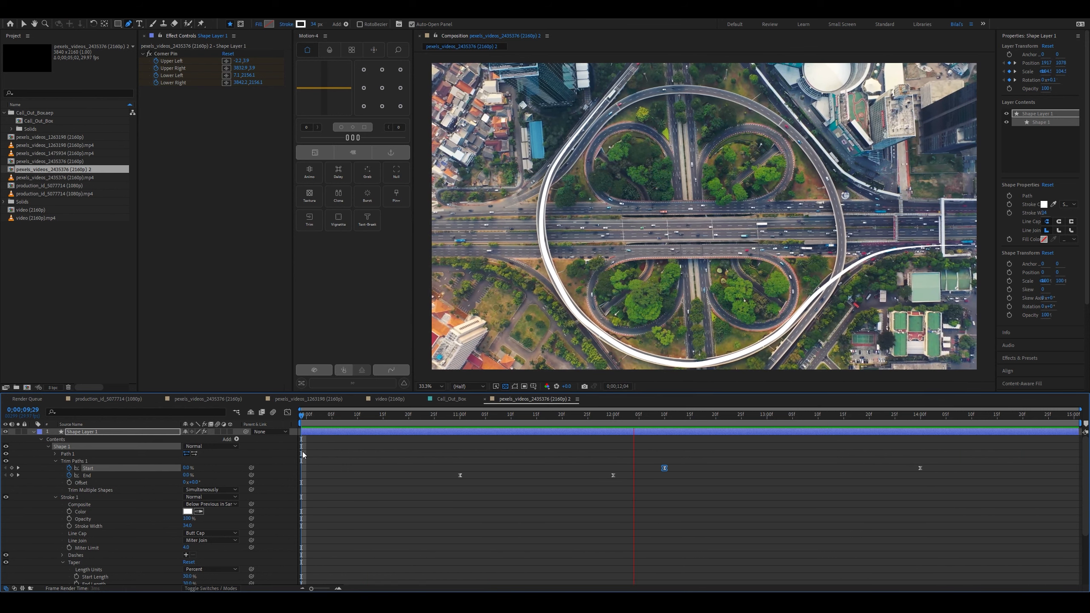
pyautogui.press('space')
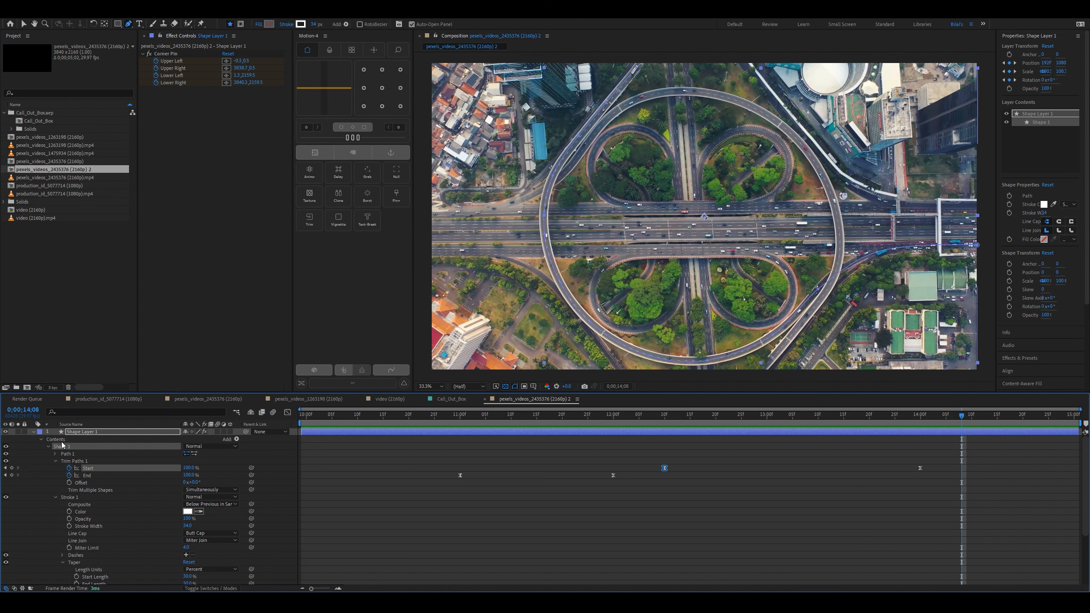
# - Apply Deep Glow to Shape Layer 1 with Unmult enabled, and preview the animation from 0;00;10;00
pyautogui.click(34, 432)
pyautogui.click(90, 435)
pyautogui.hotkey('ctrl', 'space')
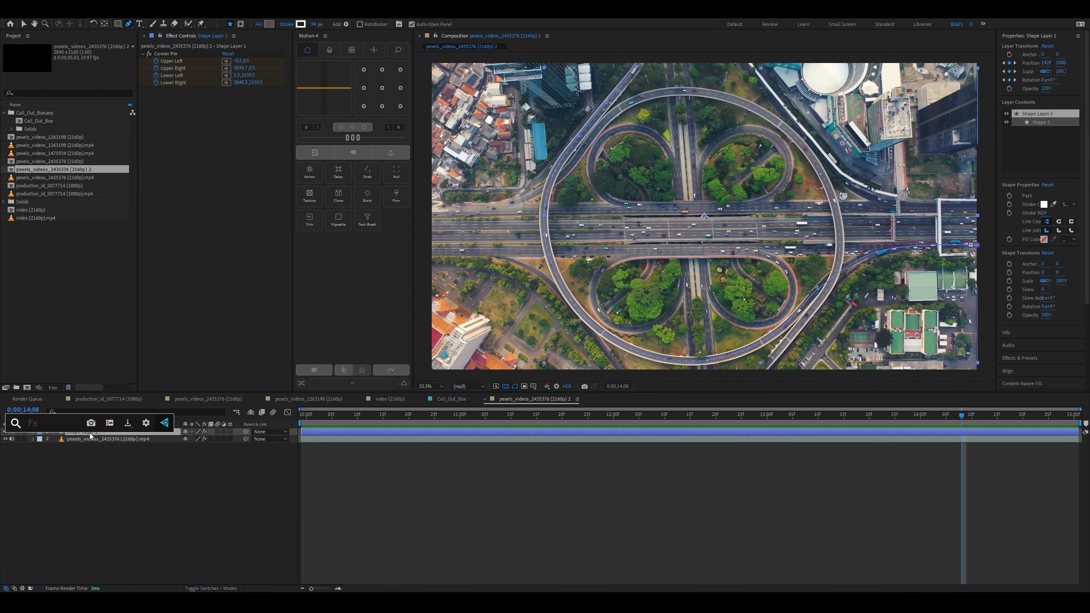
pyautogui.write('deep')
pyautogui.press('Return')
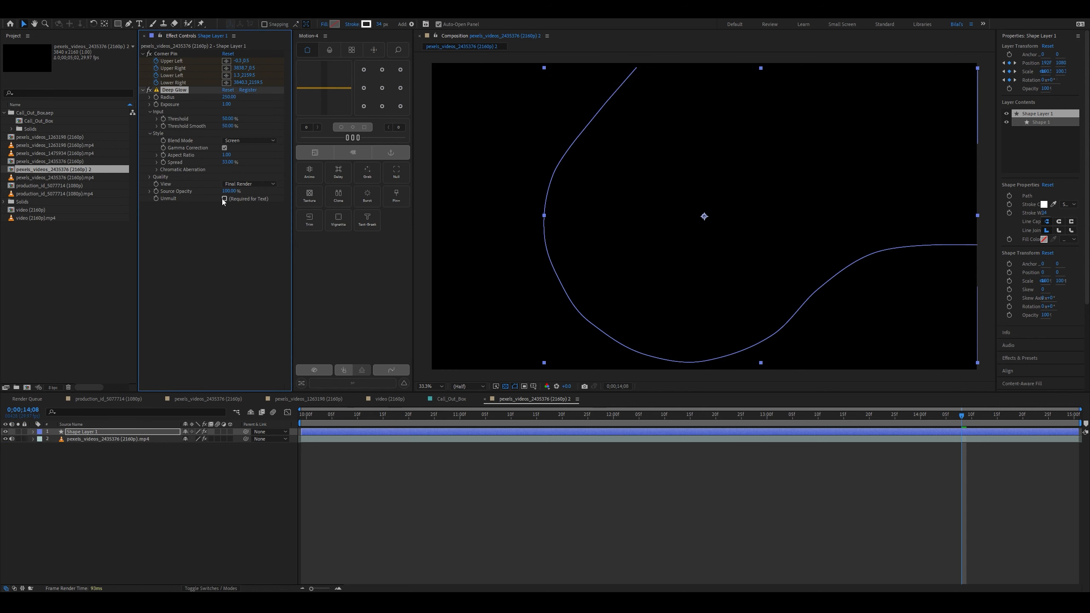
pyautogui.click(924, 476)
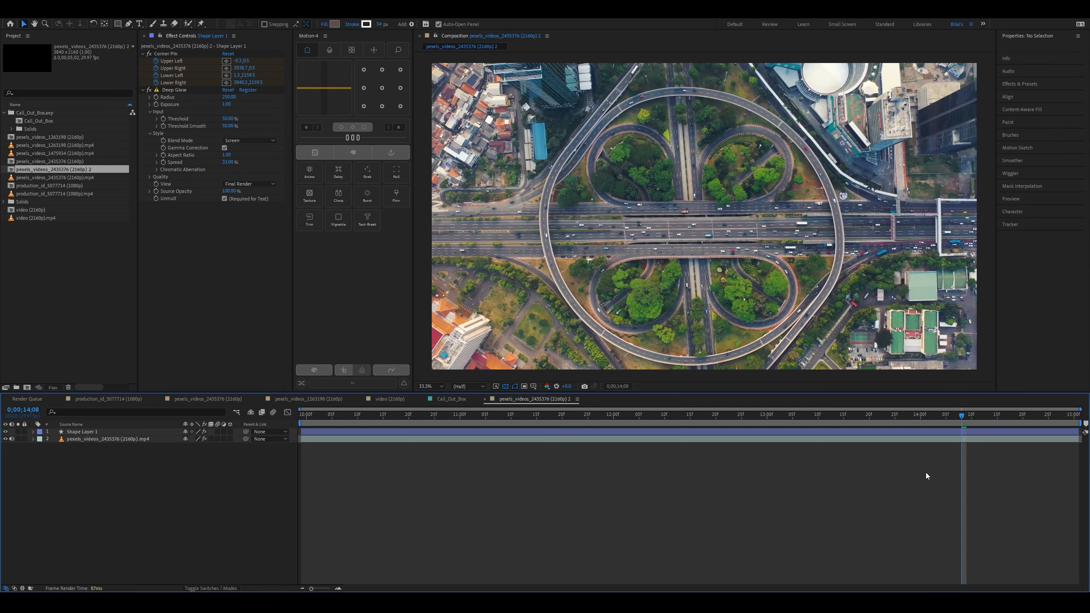
pyautogui.moveTo(965, 416); pyautogui.dragTo(305, 484)
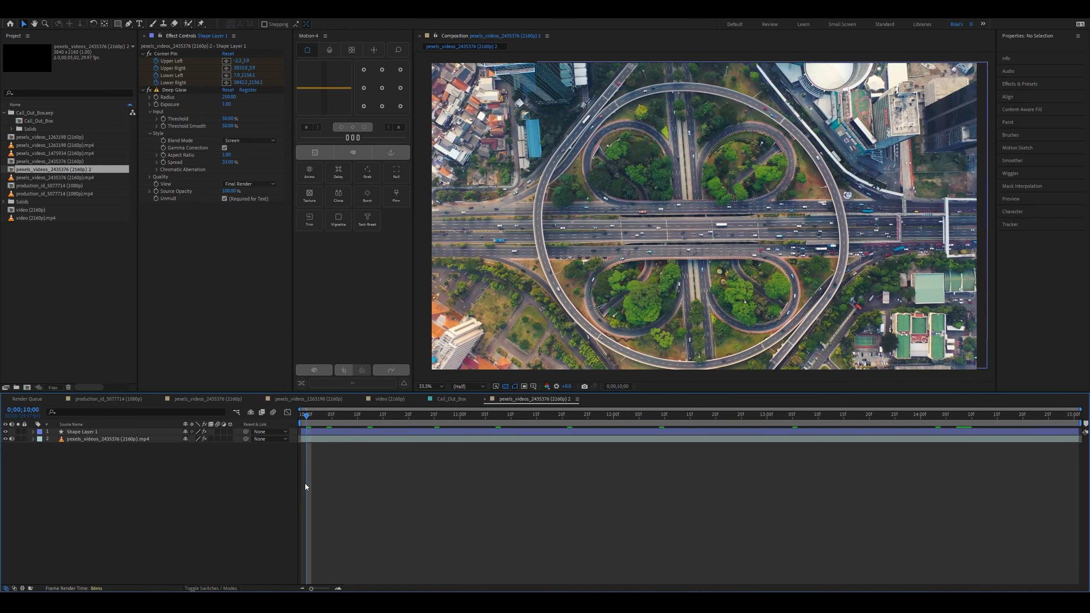
pyautogui.press('space')
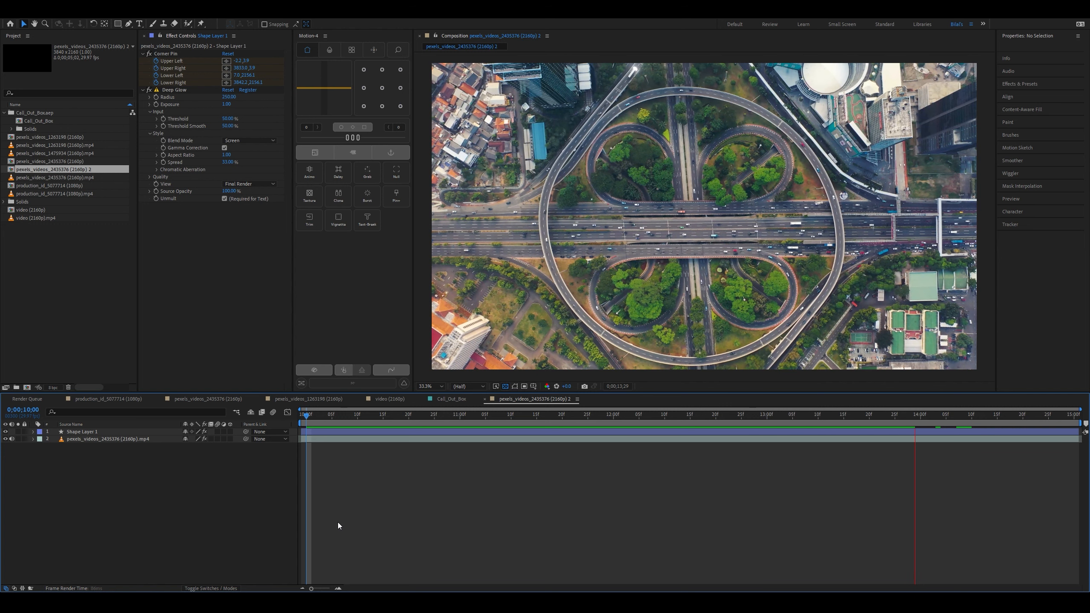
pyautogui.press('space')
# - Apply a Fill effect in yellow (EAFF00) to Shape Layer 1 at 0;00;11;27 and preview the animation
pyautogui.moveTo(329, 418); pyautogui.dragTo(602, 467)
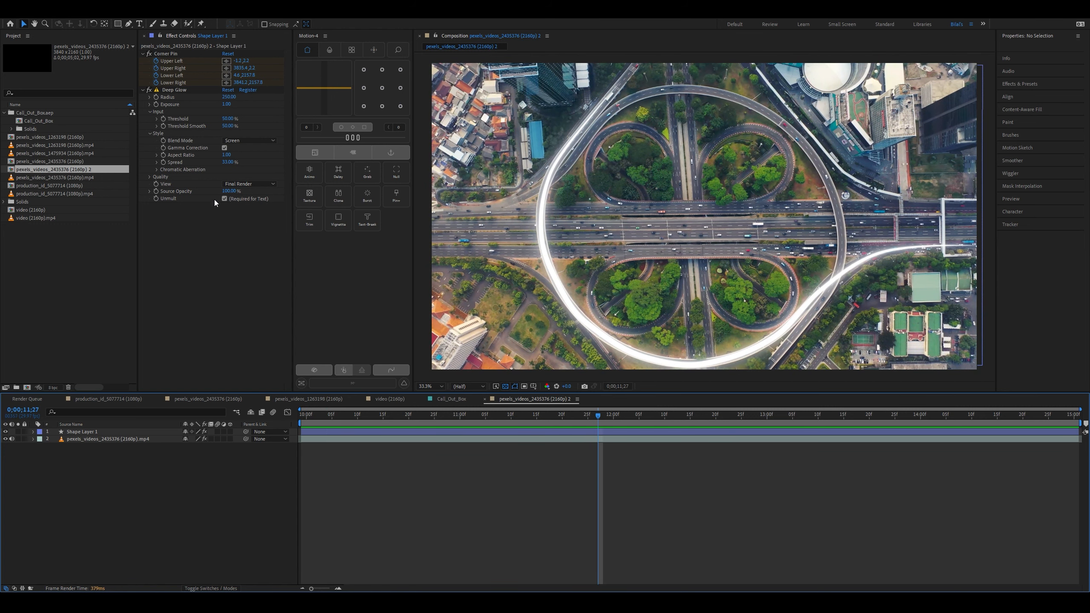
pyautogui.click(576, 433)
pyautogui.hotkey('ctrl', 'space')
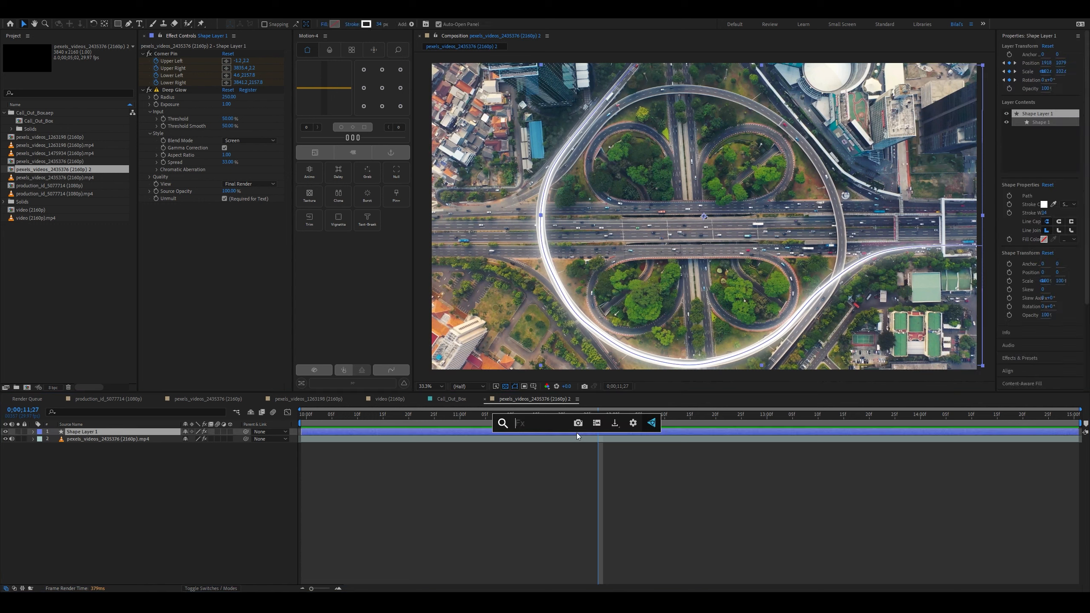
pyautogui.write('fill')
pyautogui.press('Return')
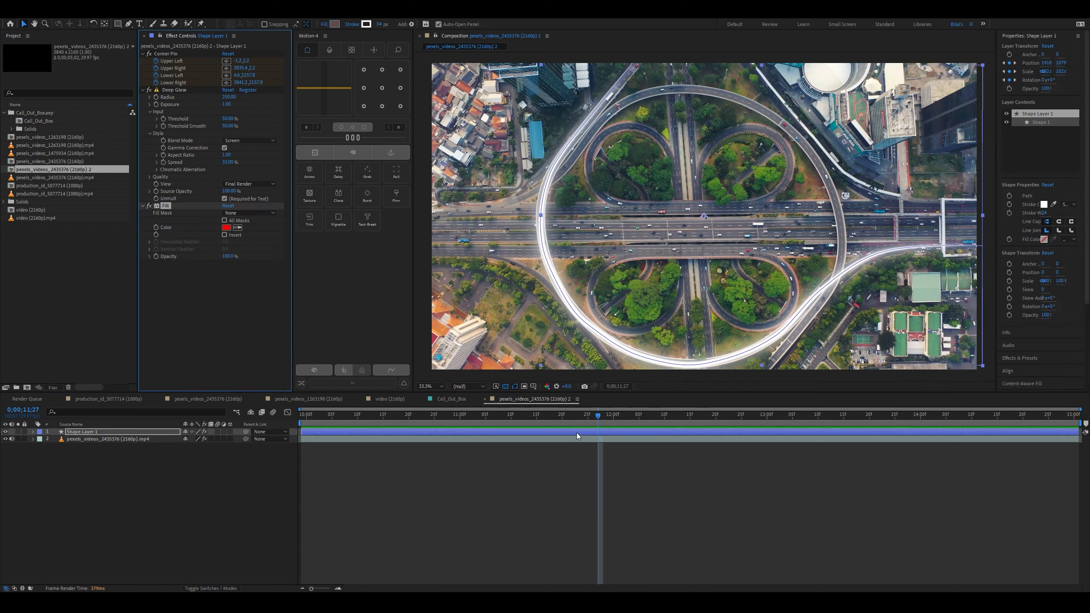
pyautogui.click(225, 229)
pyautogui.click(561, 337)
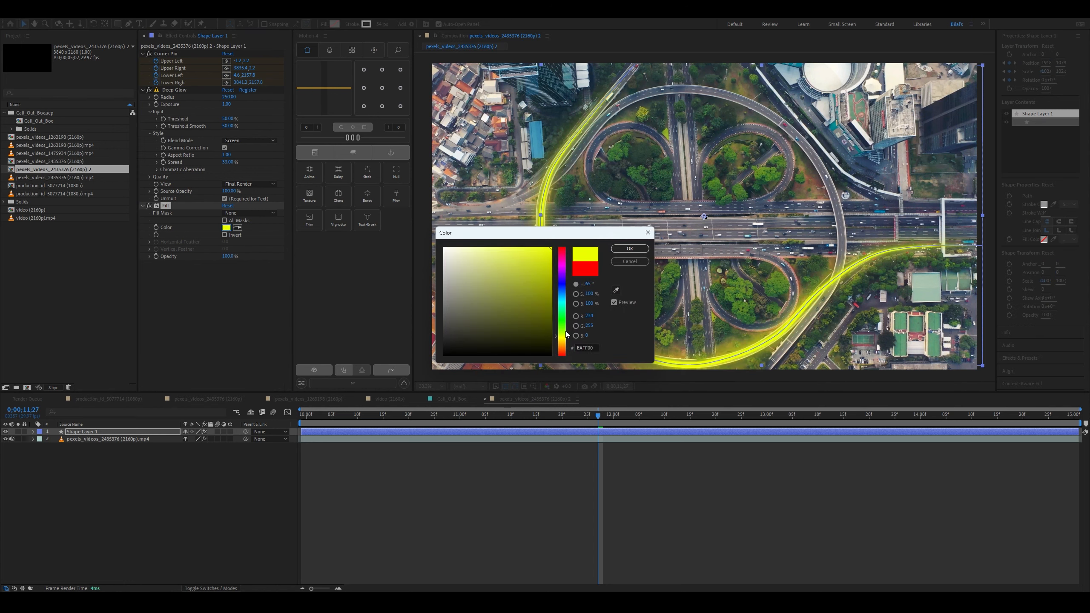
pyautogui.click(630, 249)
pyautogui.click(536, 472)
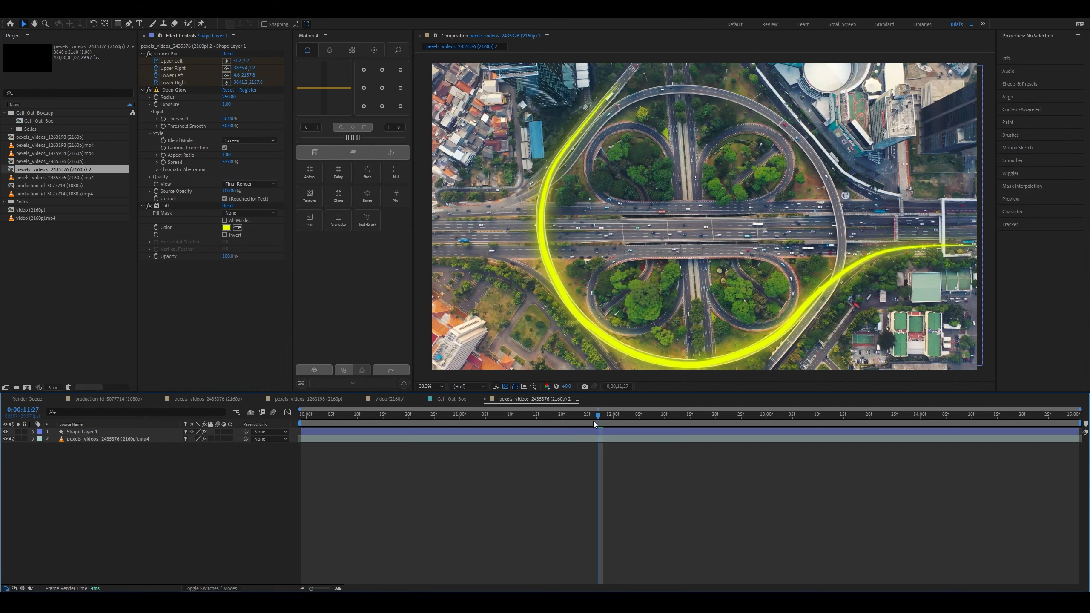
pyautogui.press('space')
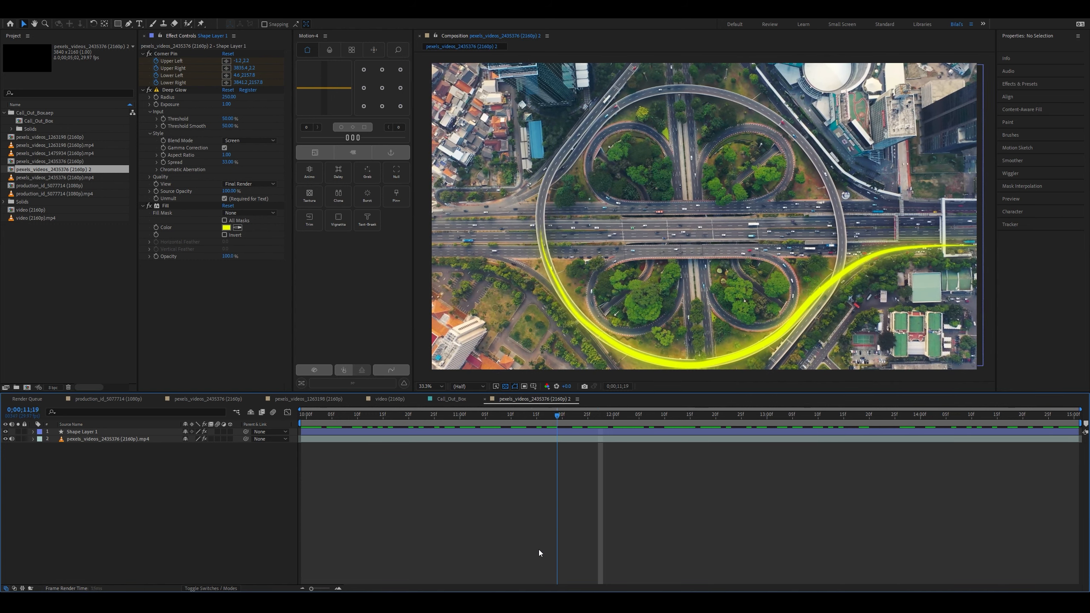
pyautogui.press('space')
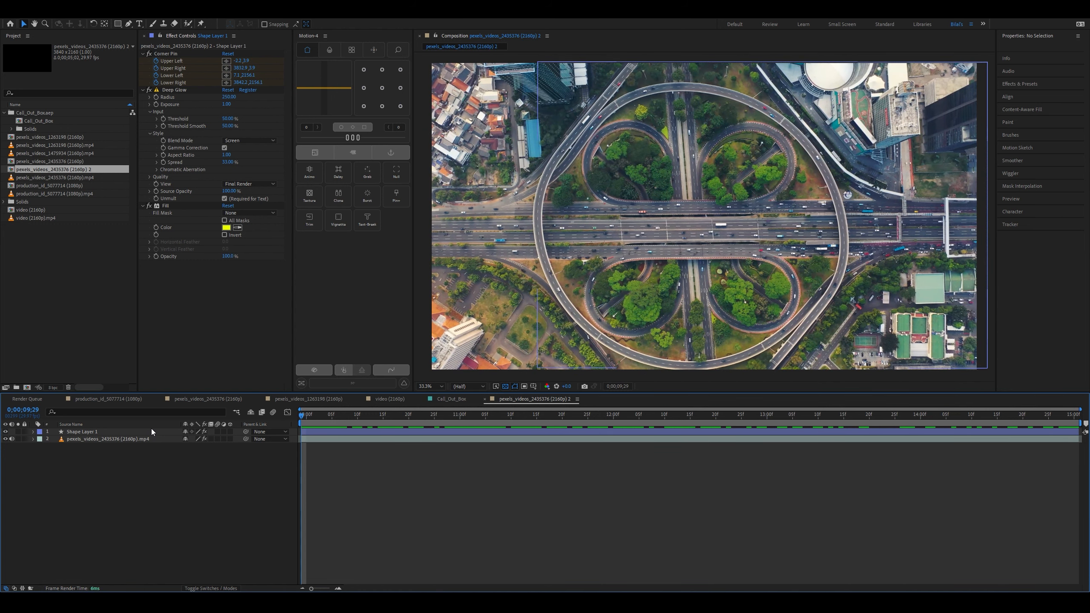
# - Trace a second road on a new shape layer with the Pen tool, from the frame's left edge over the loop's upper and right sides to the bottom edge
pyautogui.click(130, 23)
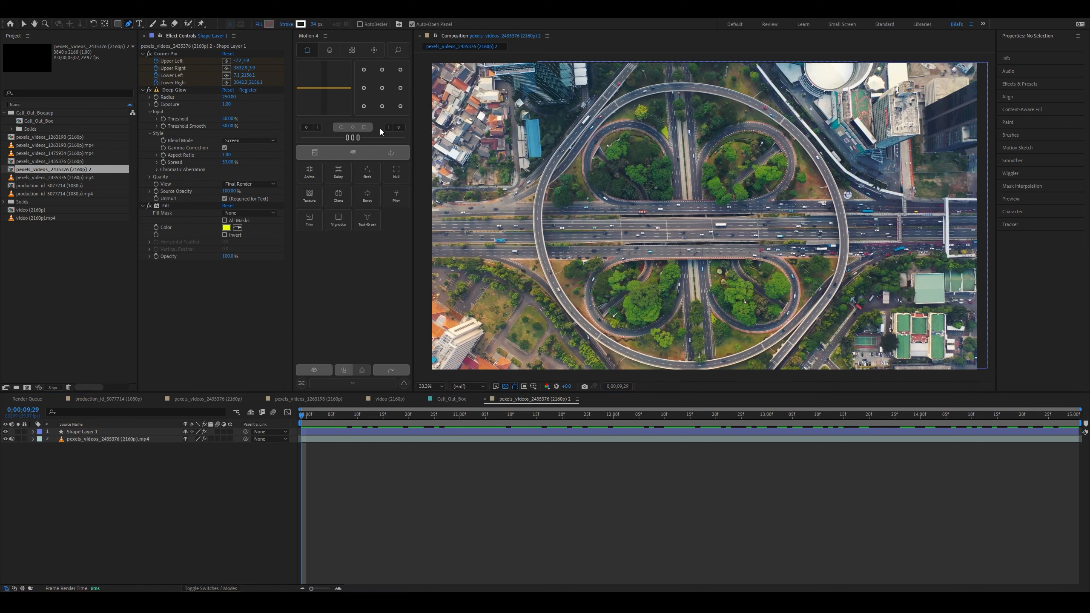
pyautogui.click(432, 212)
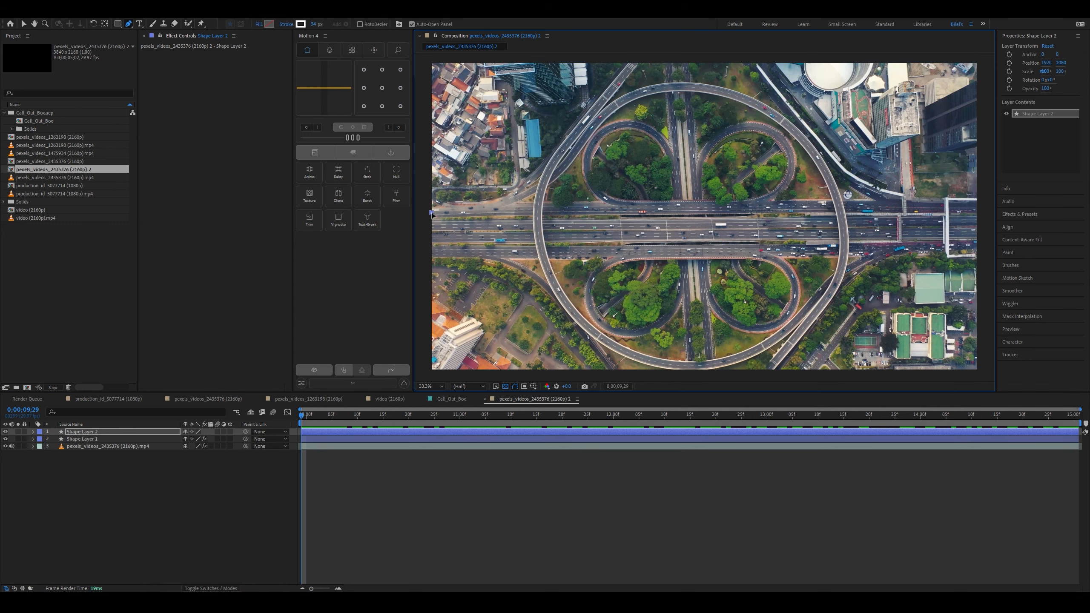
pyautogui.click(509, 200)
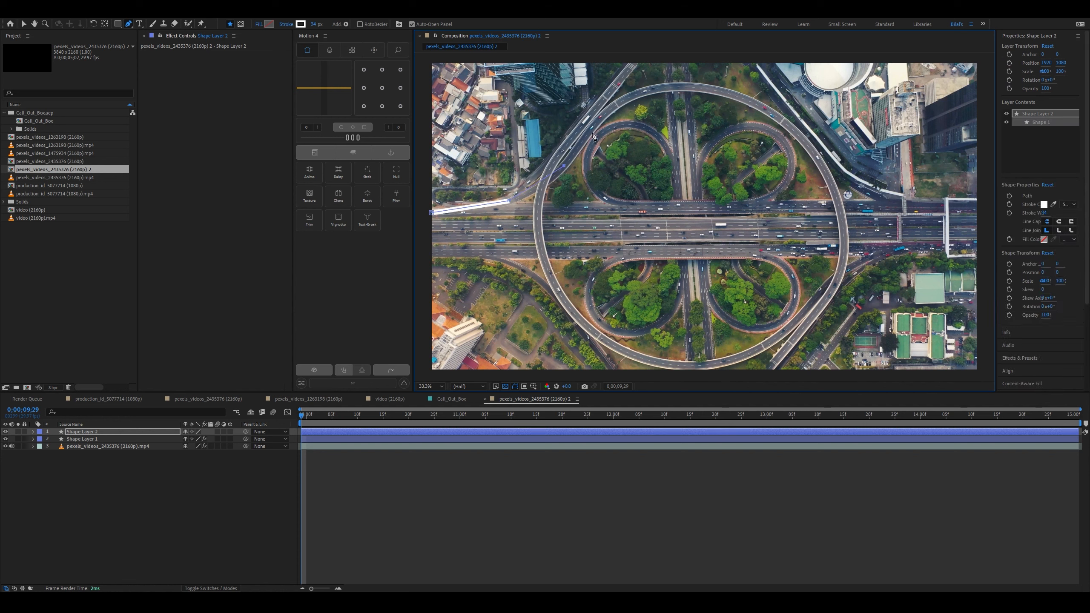
pyautogui.click(600, 121)
pyautogui.click(665, 87)
pyautogui.click(711, 90)
pyautogui.click(766, 109)
pyautogui.click(828, 180)
pyautogui.click(841, 225)
pyautogui.click(840, 274)
pyautogui.click(818, 309)
pyautogui.click(792, 344)
pyautogui.click(765, 374)
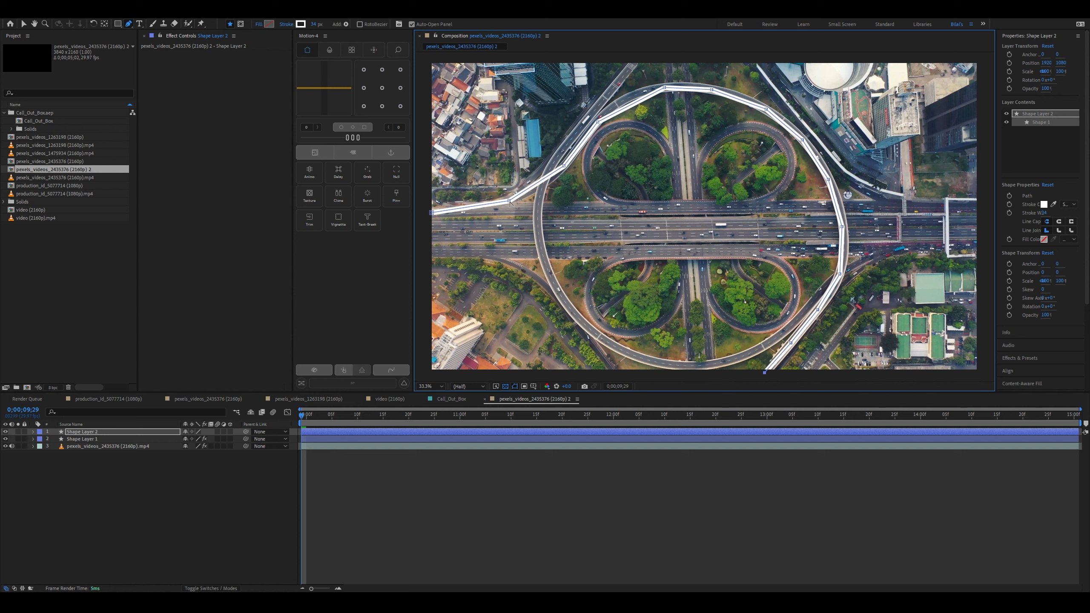
# - Convert the new path's corner points to smooth curves from the left road across the top of the loop
pyautogui.moveTo(509, 202)
pyautogui.mouseDown()
pyautogui.moveTo(579, 155)
pyautogui.moveTo(618, 107)
pyautogui.moveTo(681, 83)
pyautogui.moveTo(783, 122)
pyautogui.mouseUp()
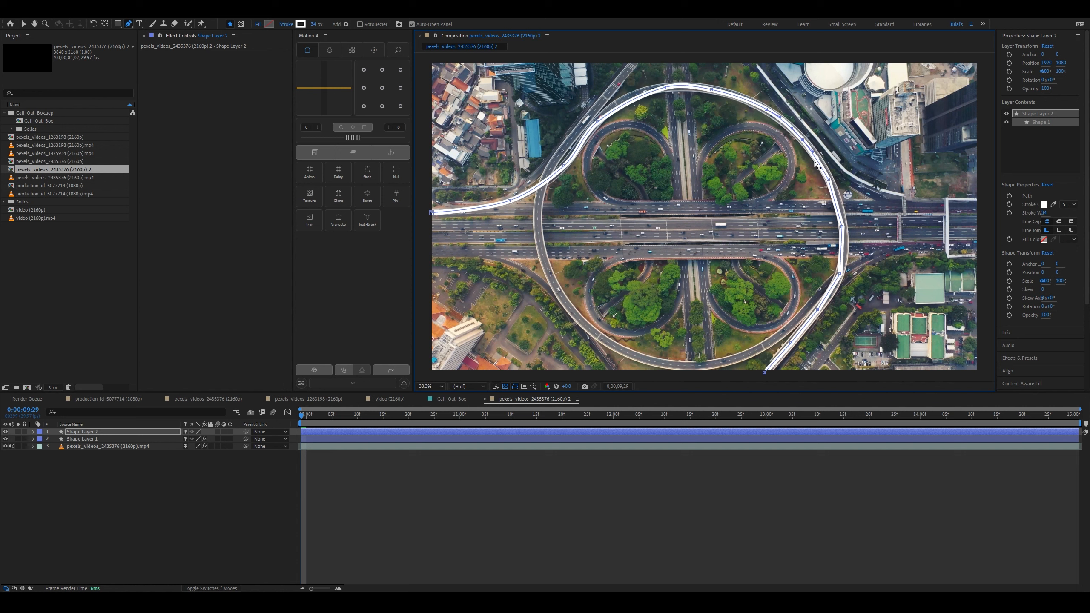